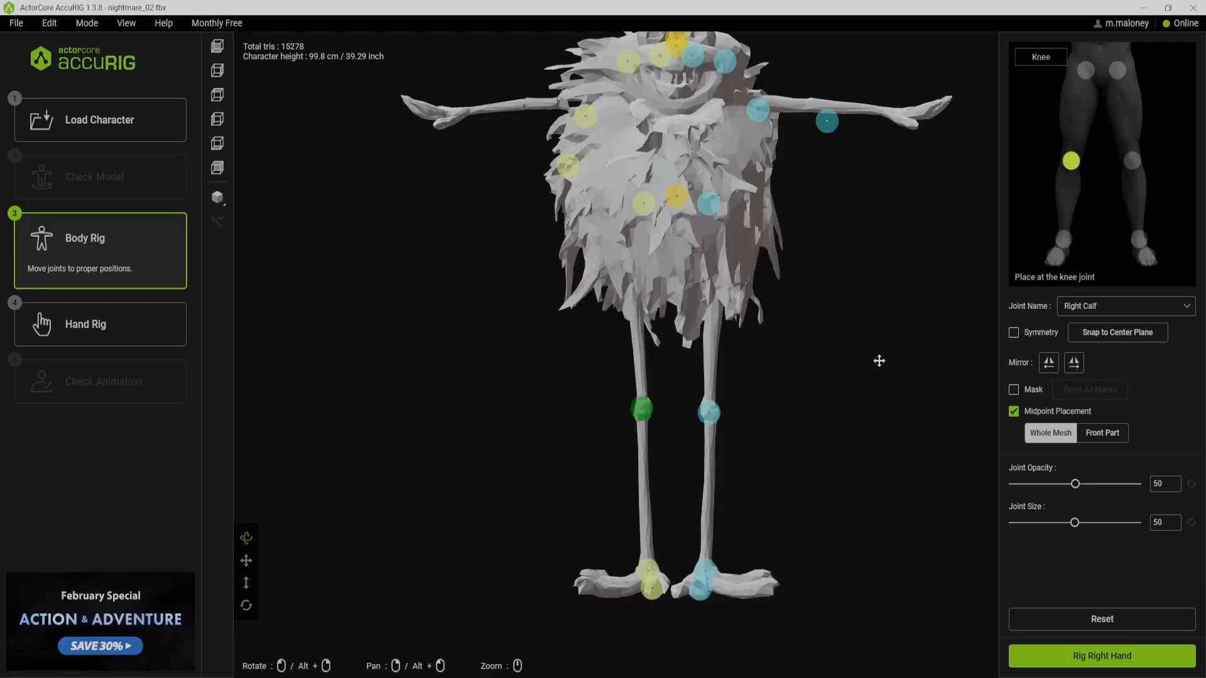
left_click(618, 573)
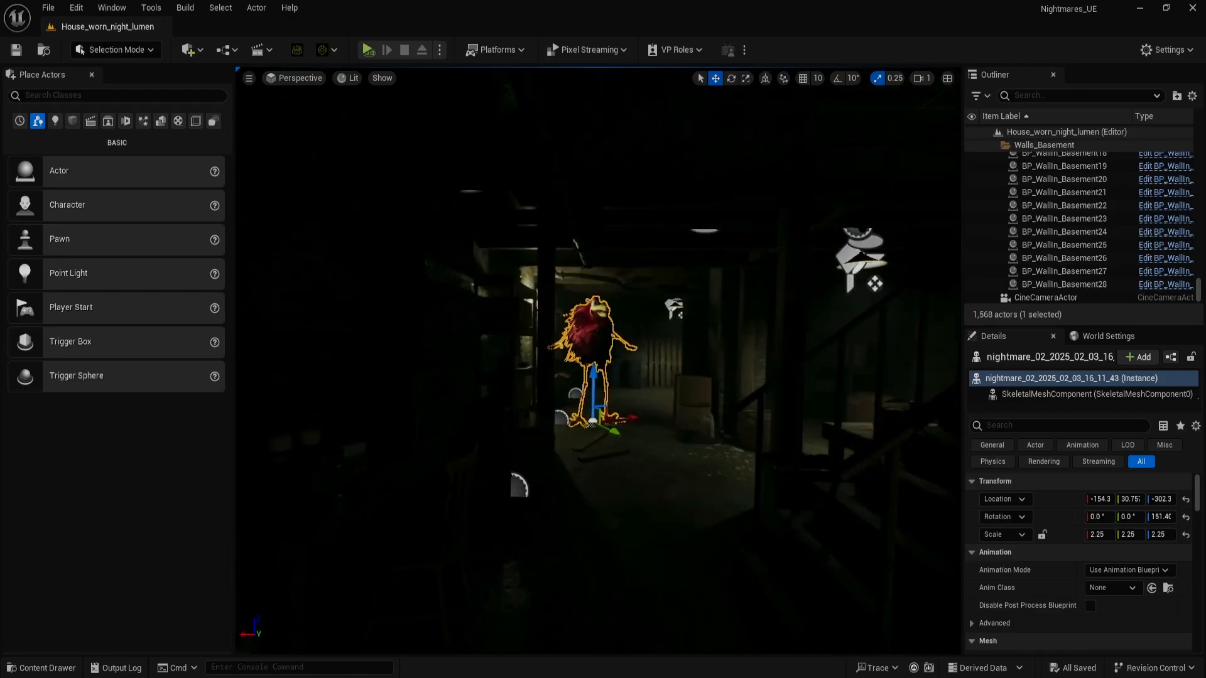
key("w")
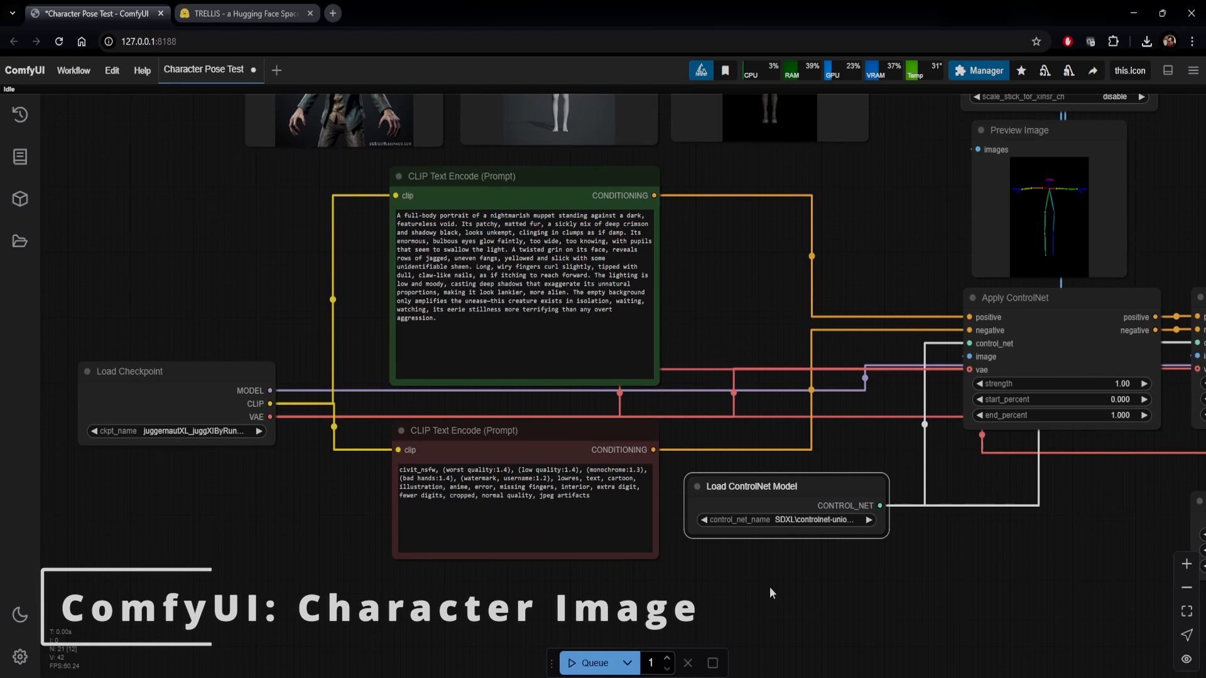
Examine the Load Checkpoint node and the positive and negative CLIP Text Encode prompts in the ComfyUI character workflow
left_click(170, 393)
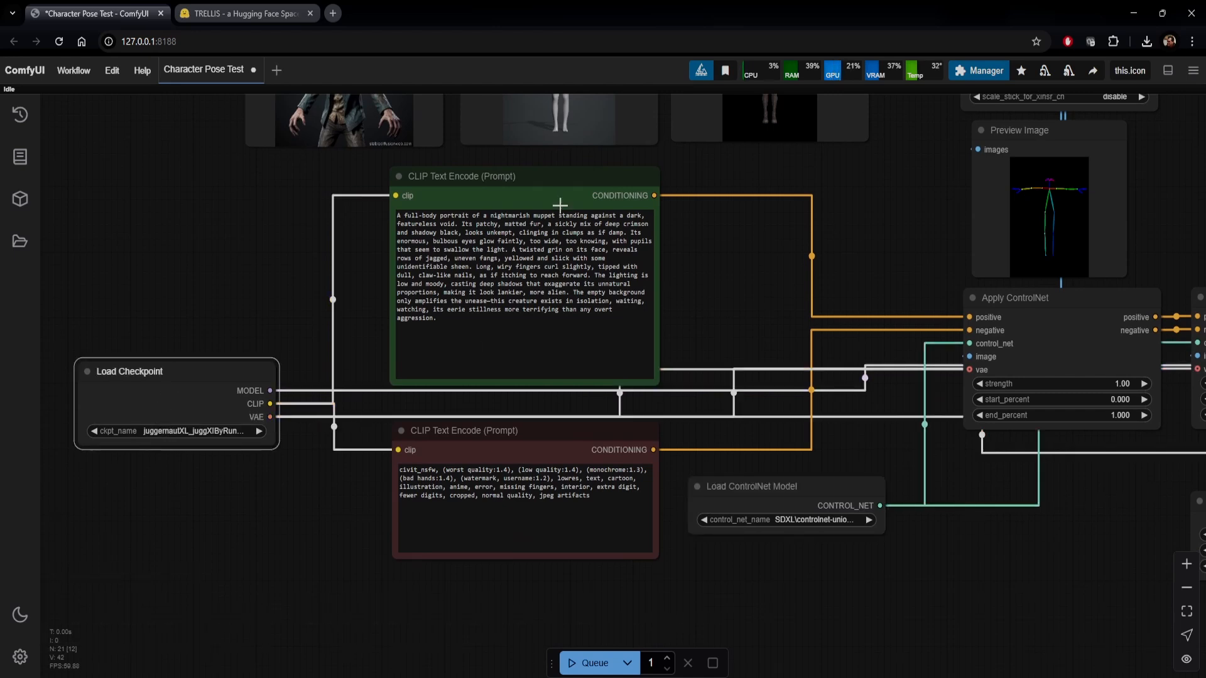
left_click(564, 177)
left_click(552, 427)
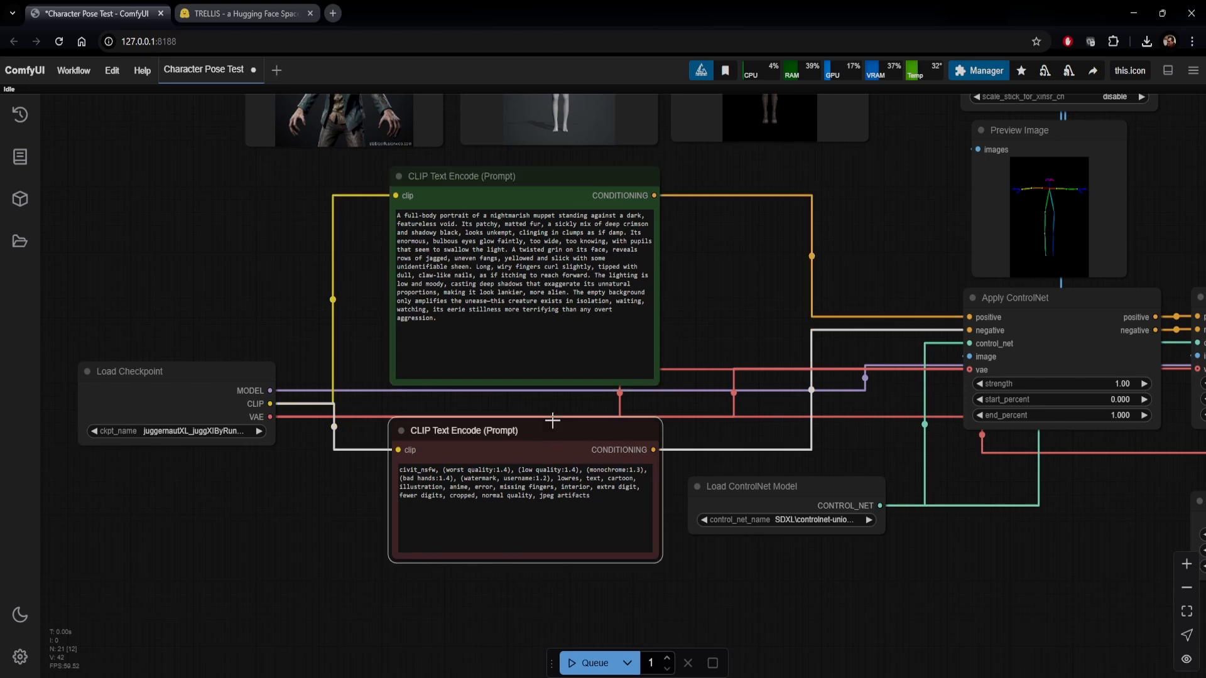
left_click(503, 322)
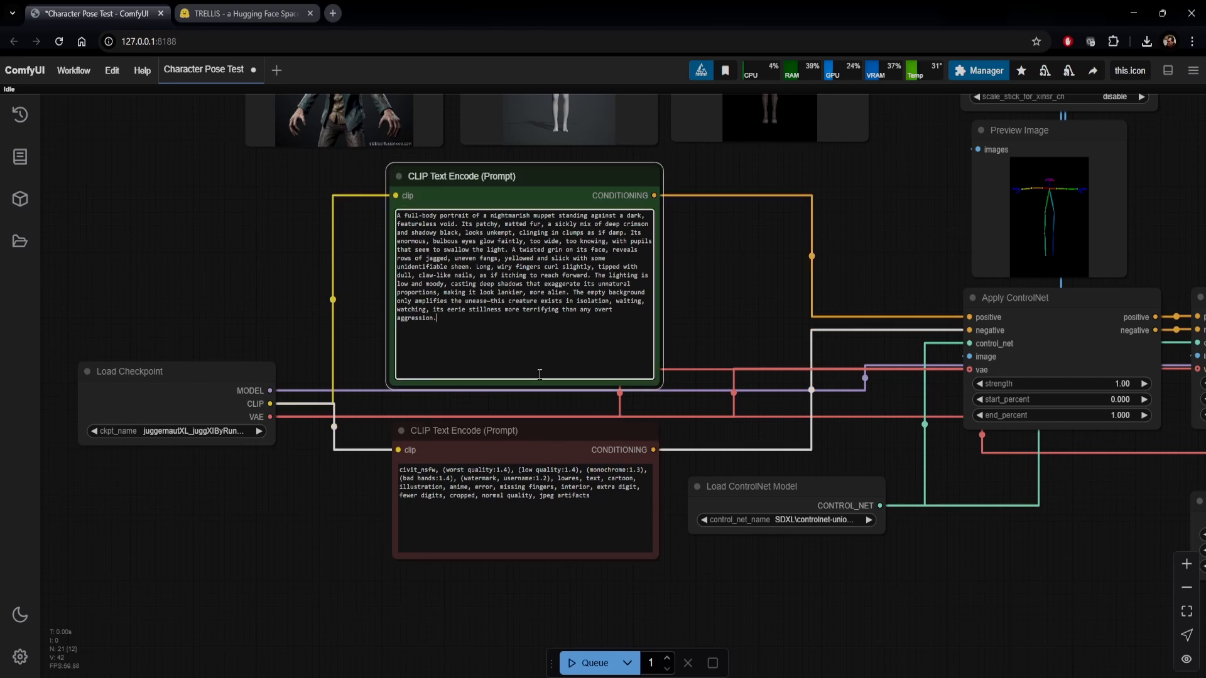
left_click(557, 432)
left_click(983, 596)
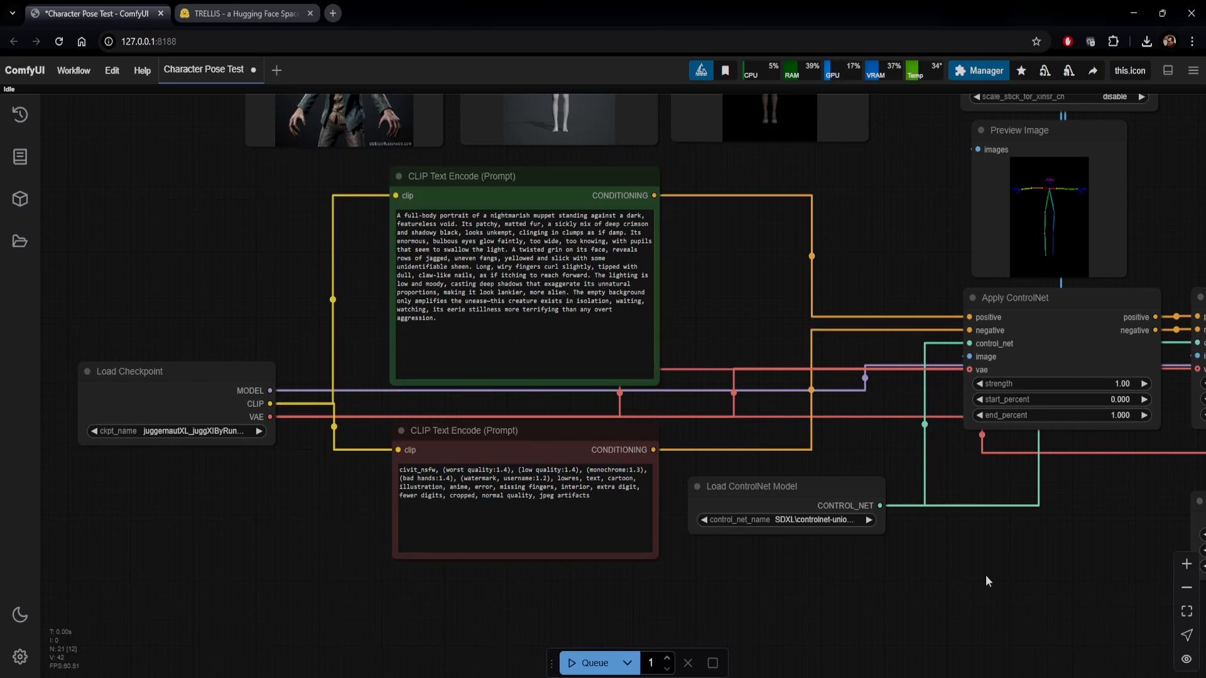
Examine the ControlNet model loader, the first Apply ControlNet node and the t_pose_f.png reference image node
left_click_drag(985, 578, 819, 588)
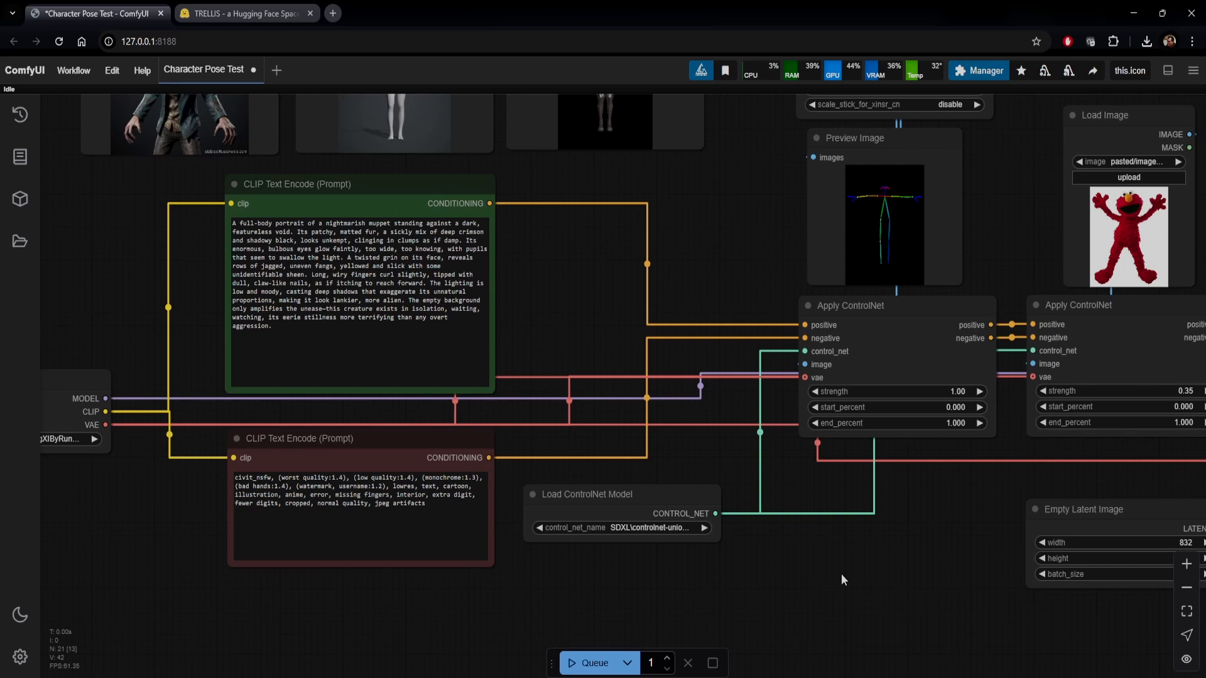
left_click(651, 499)
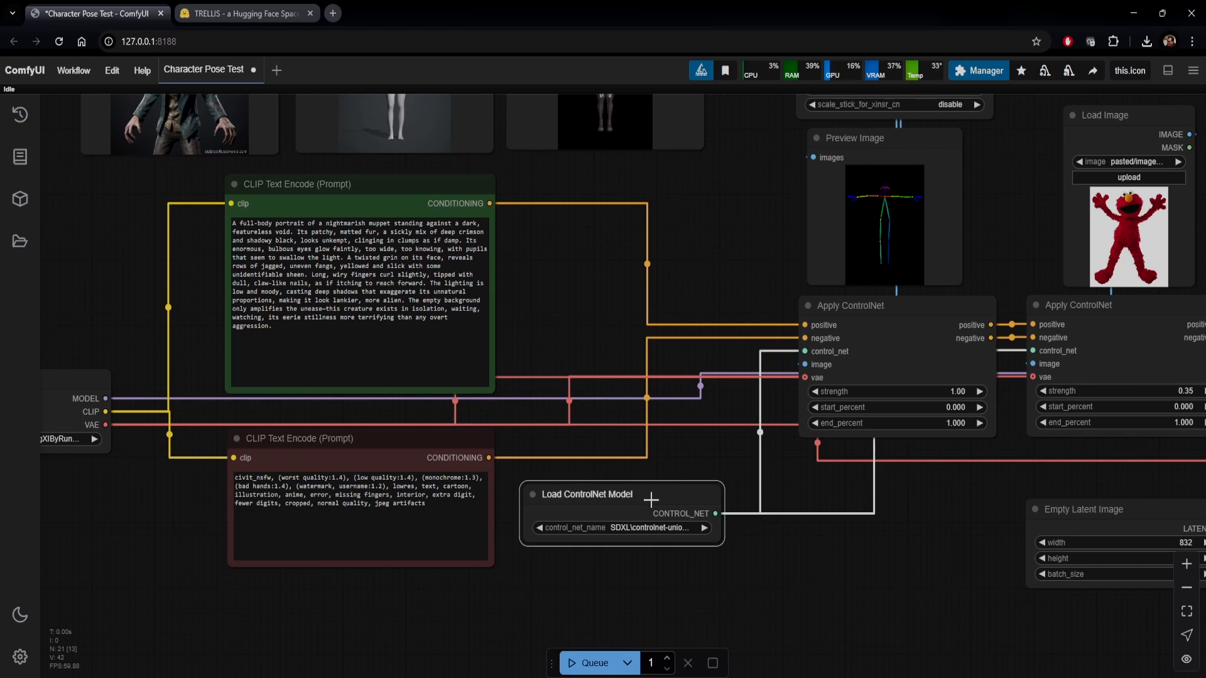
left_click(835, 305)
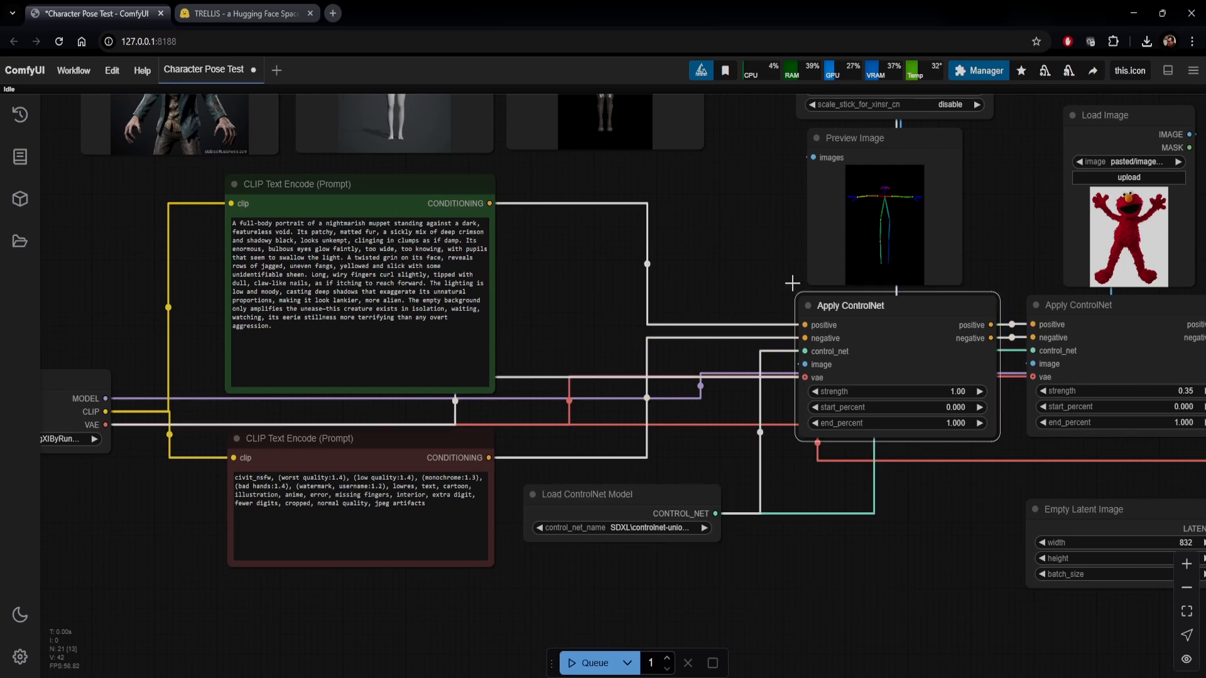
left_click_drag(774, 246, 748, 460)
left_click(678, 330)
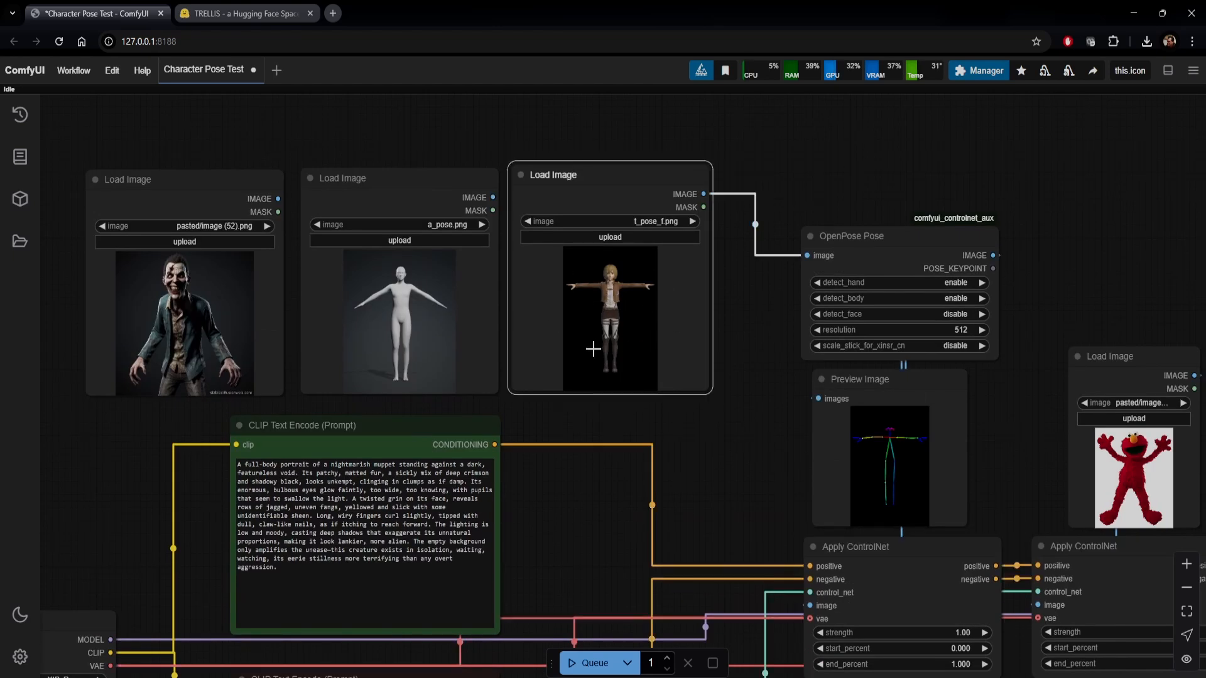
Inspect the OpenPose Pose node's detection settings and the skeleton preview it feeds into the ControlNet chain
left_click_drag(839, 217, 751, 207)
left_click(764, 235)
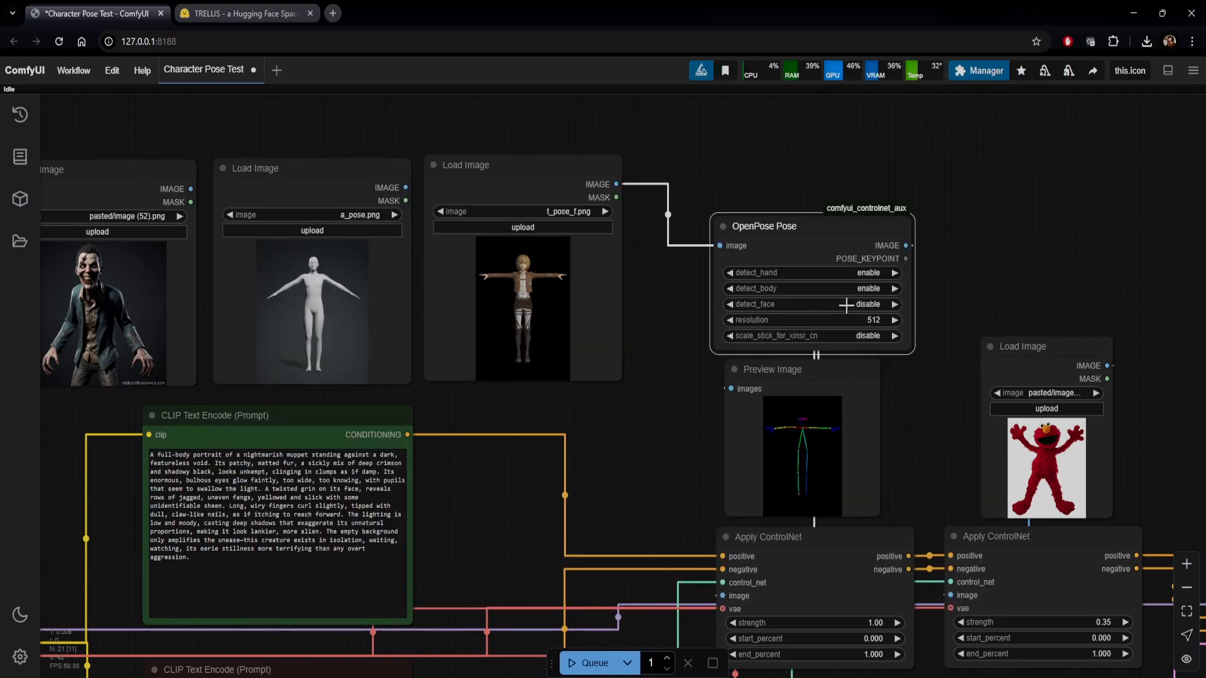
scroll(845, 307, "up", 1)
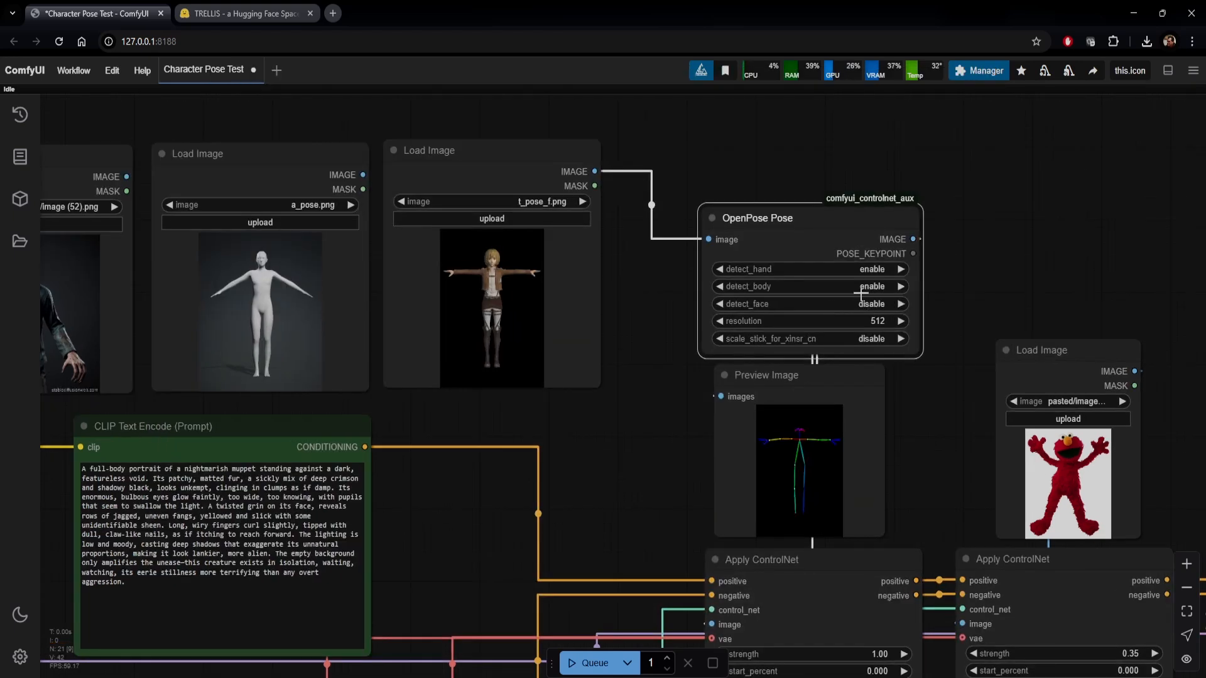
left_click_drag(918, 453, 857, 320)
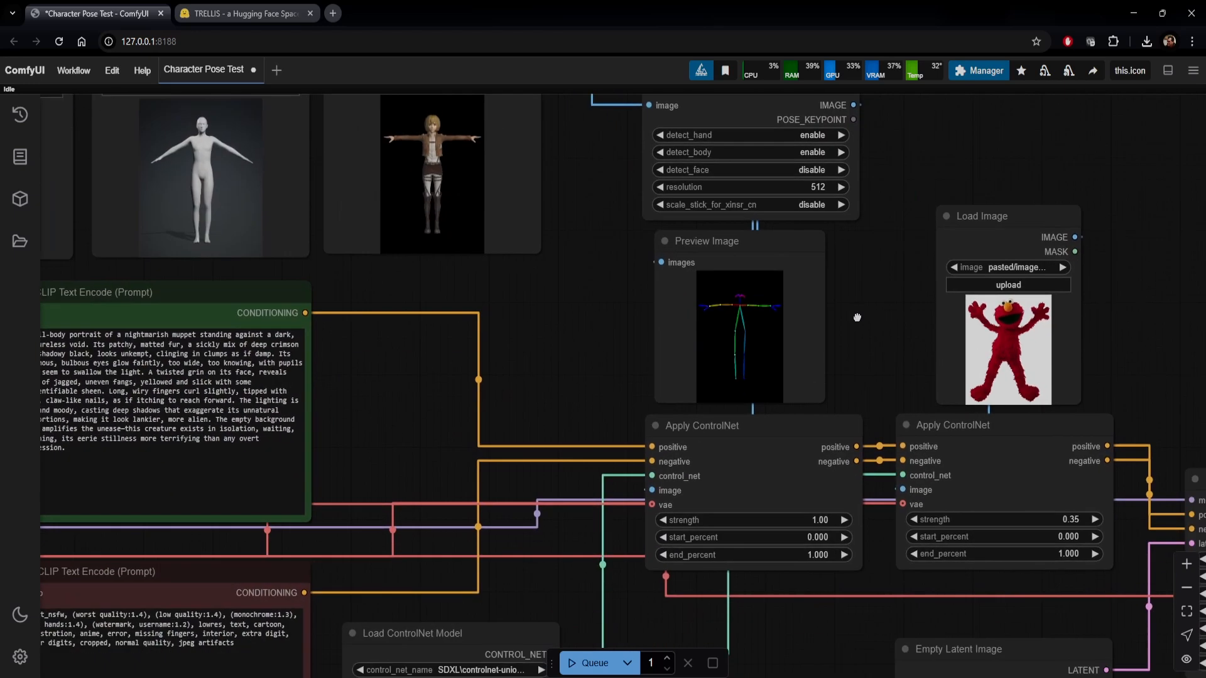
left_click(731, 349)
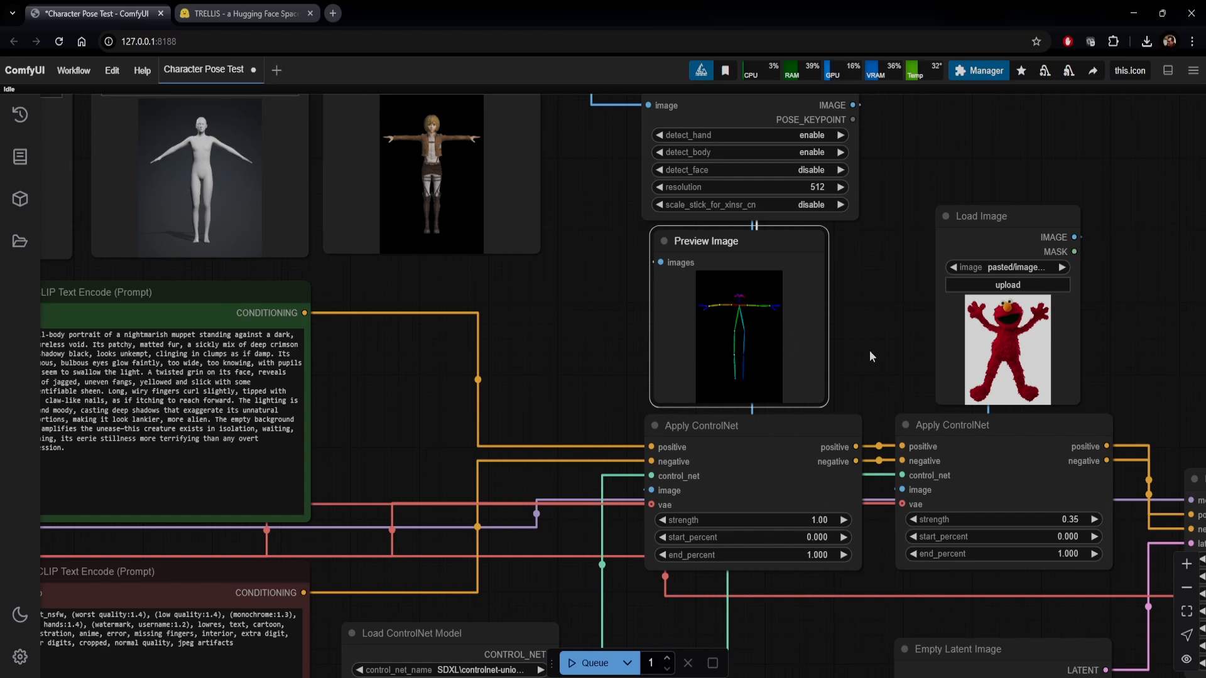
Examine the red muppet reference image node, then the Empty Latent Image and KSampler settings
left_click_drag(865, 350, 725, 343)
left_click(860, 331)
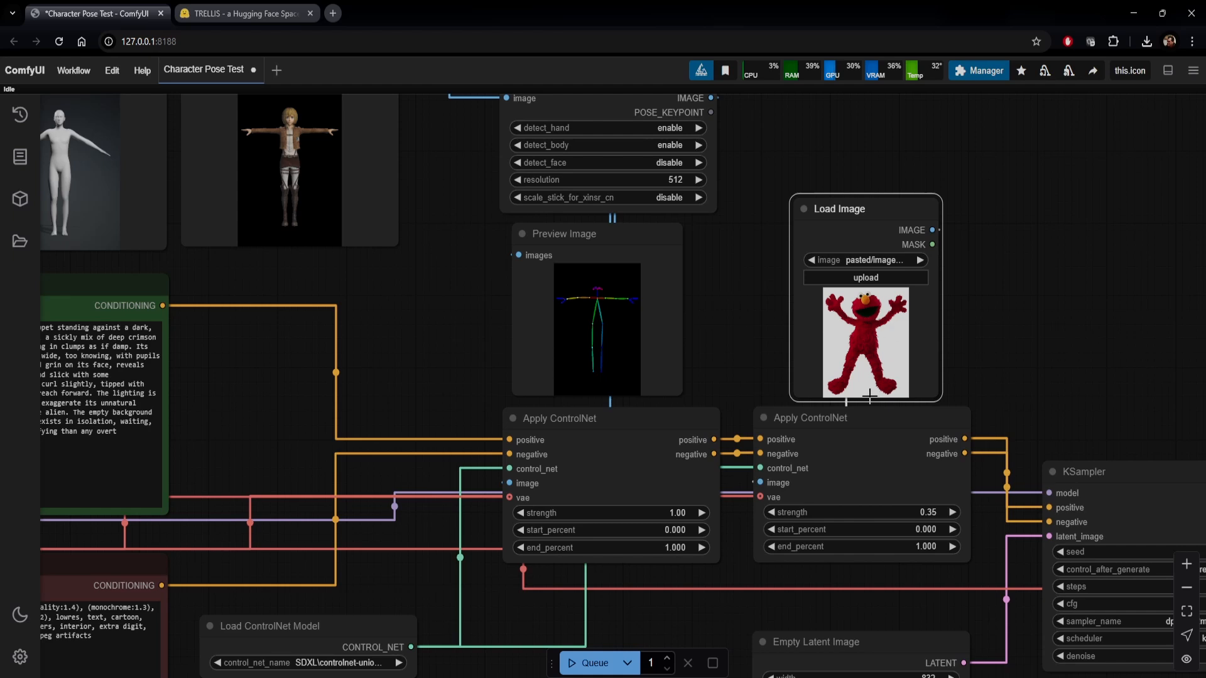
left_click_drag(1051, 410, 810, 199)
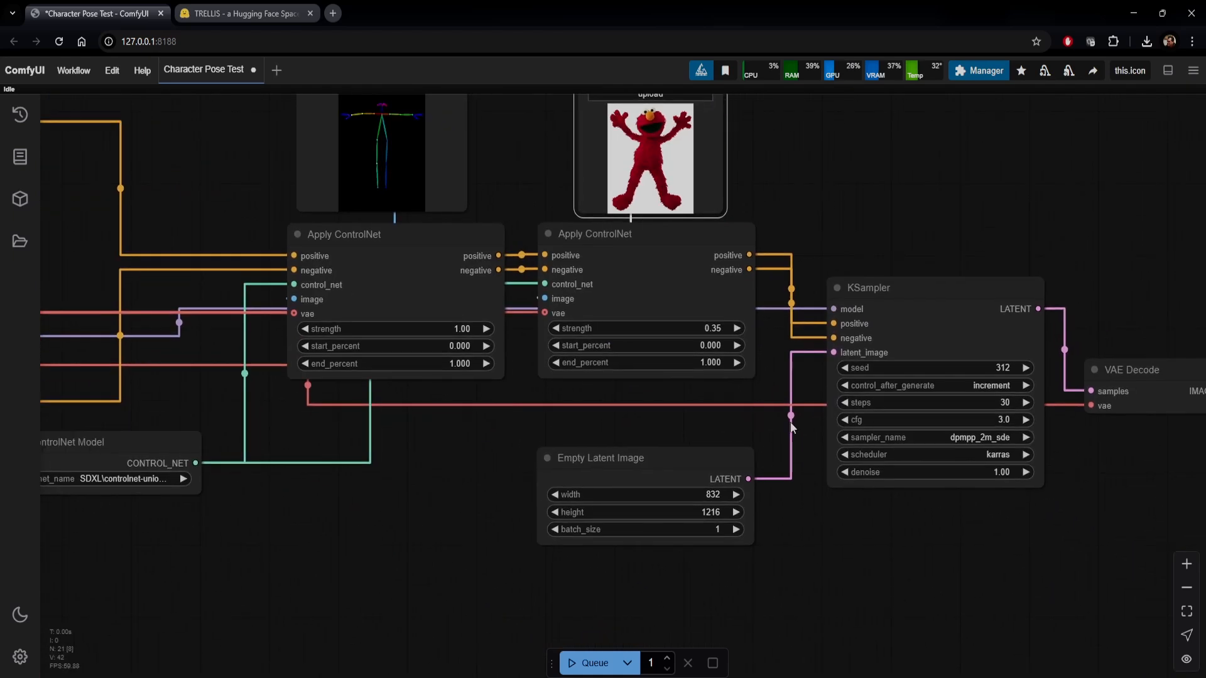
left_click(678, 459)
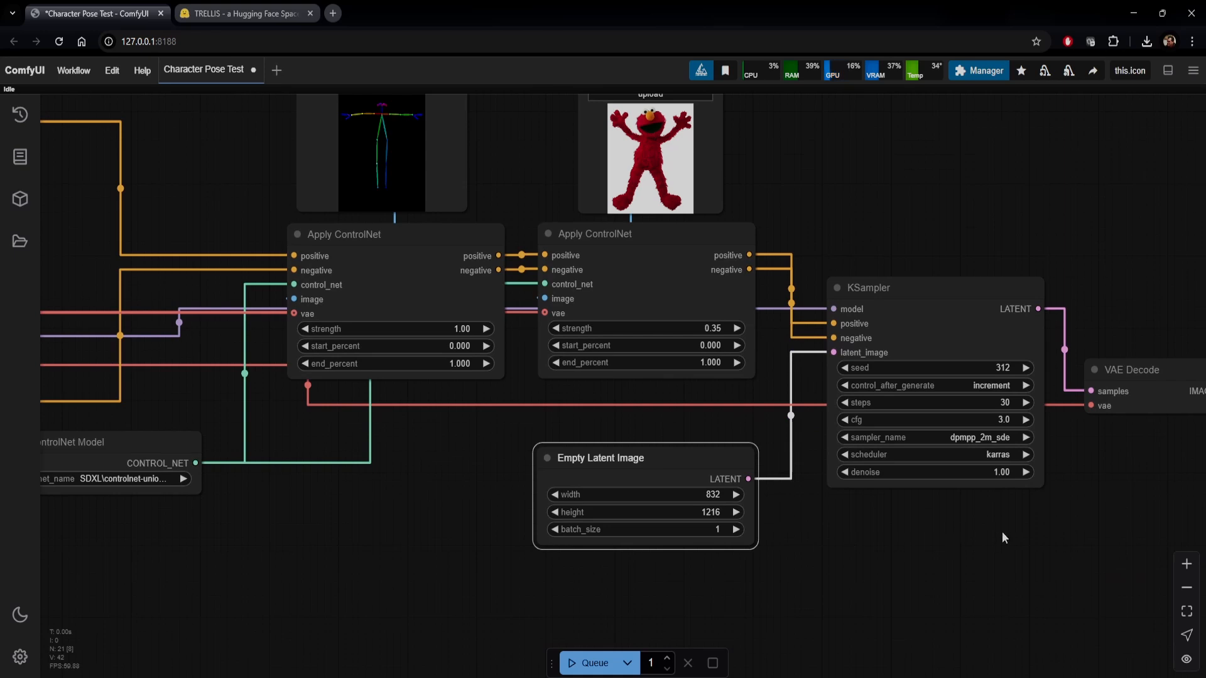
left_click_drag(1002, 538, 786, 538)
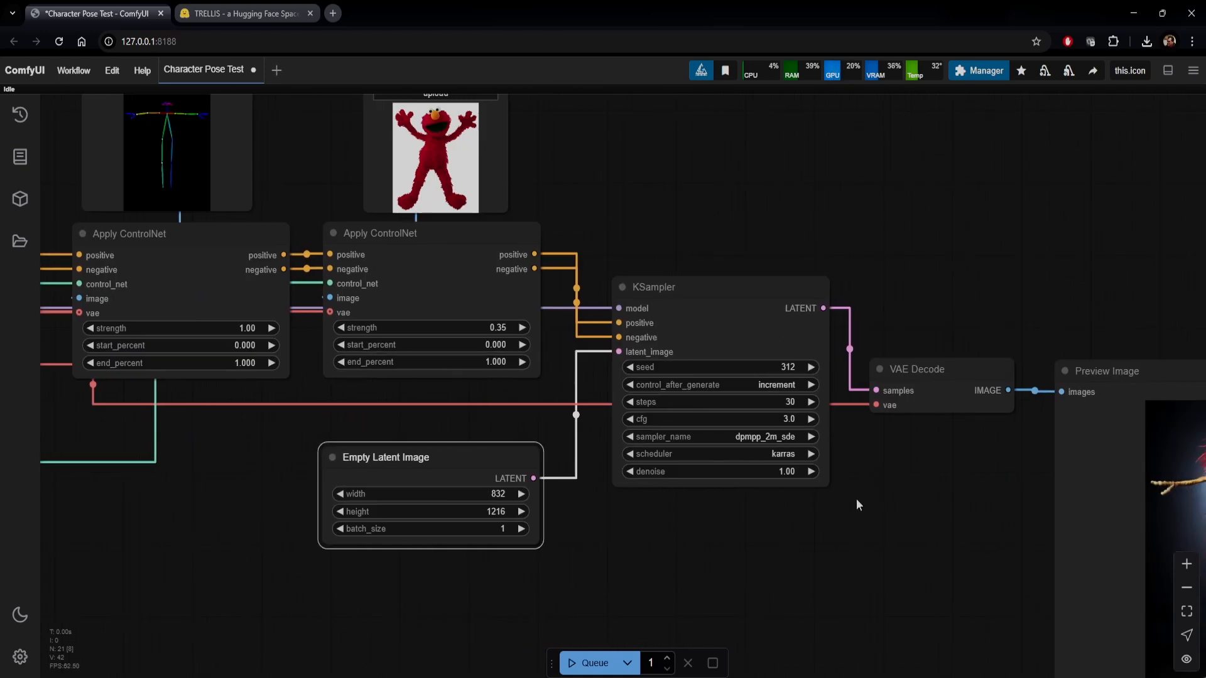
left_click_drag(856, 499, 649, 425)
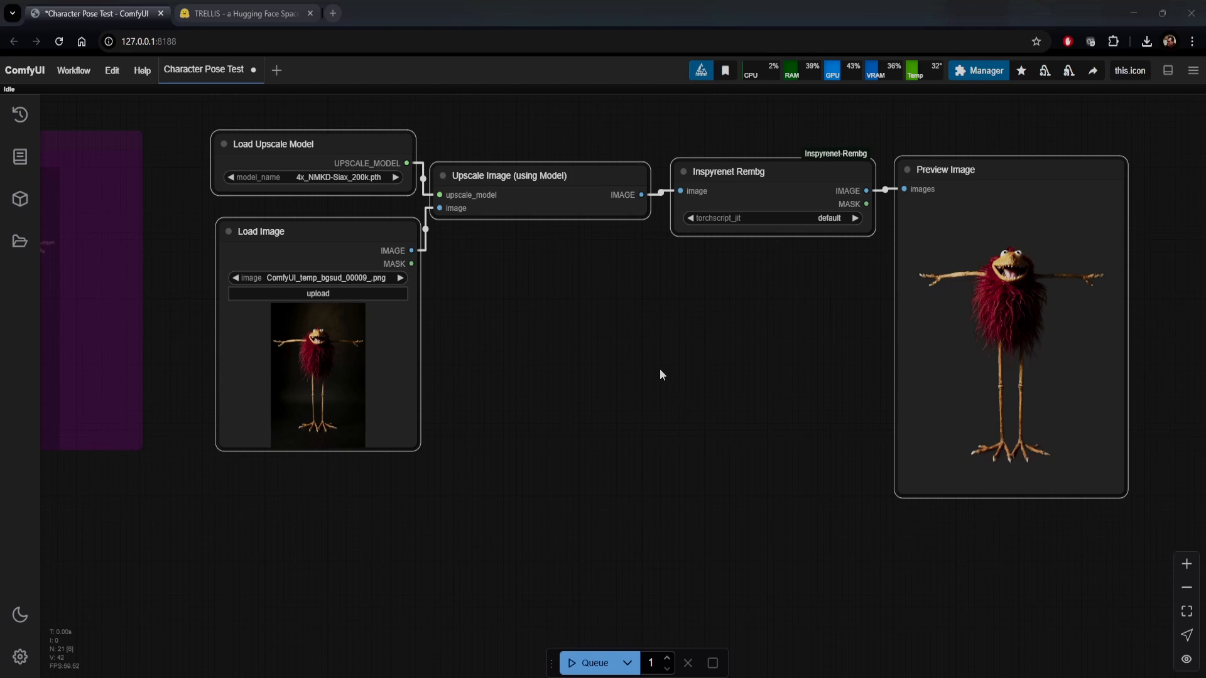
Review the upscaling and Inspyrenet Rembg background-removal nodes, from the loaded character image to the final preview
left_click_drag(661, 369, 684, 379)
left_click(576, 197)
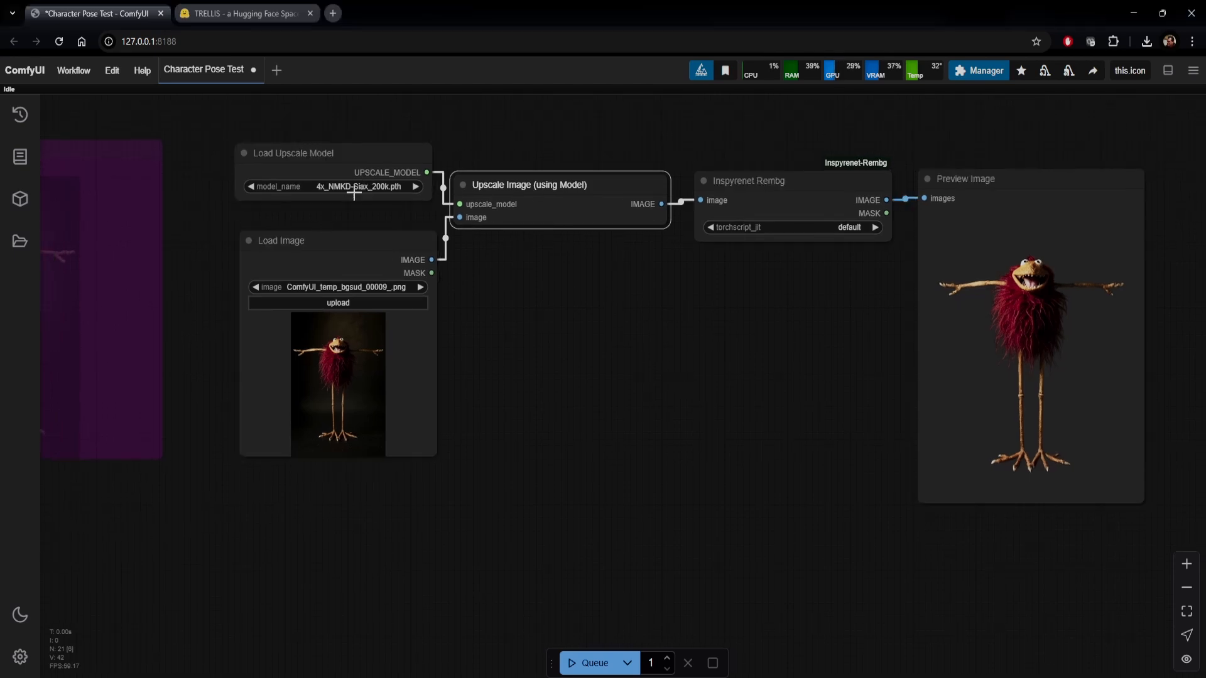
left_click(364, 246)
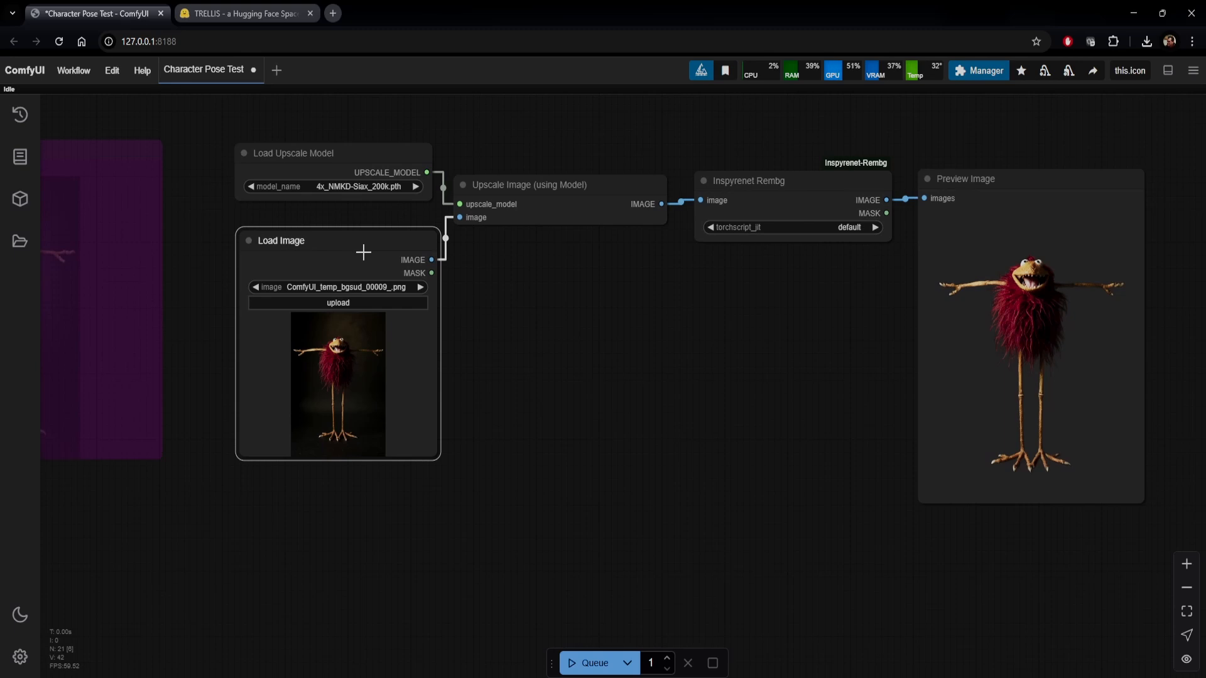
left_click(580, 204)
left_click(810, 190)
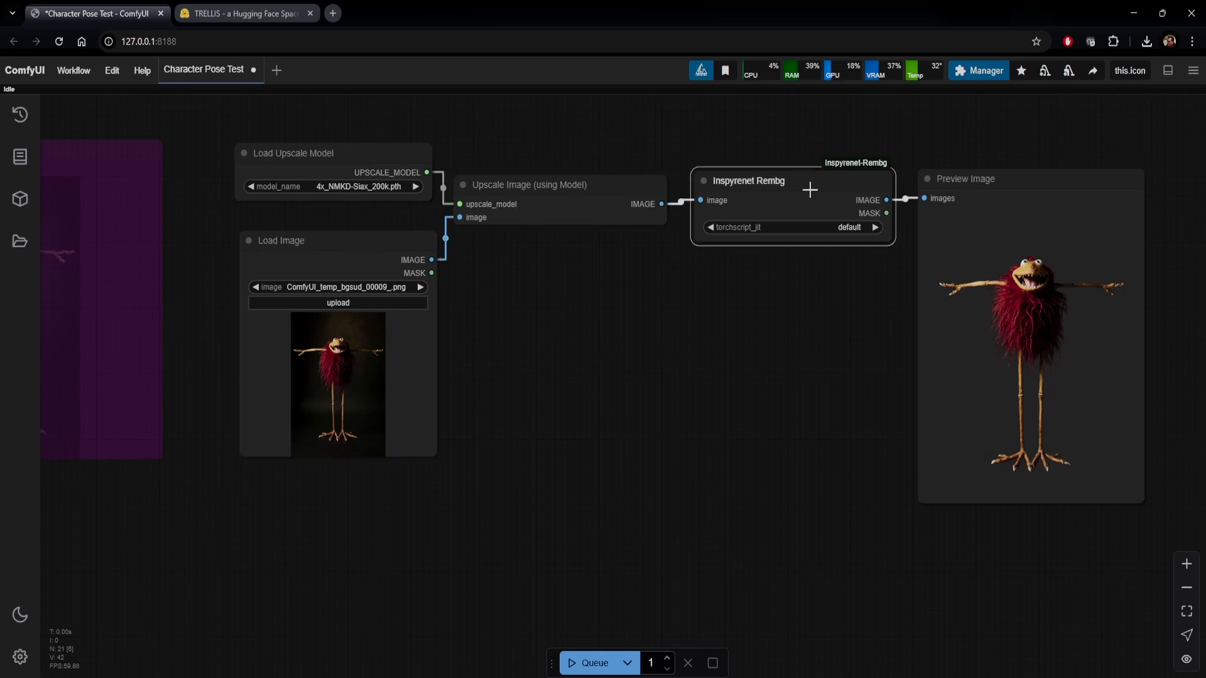
left_click_drag(844, 356, 670, 364)
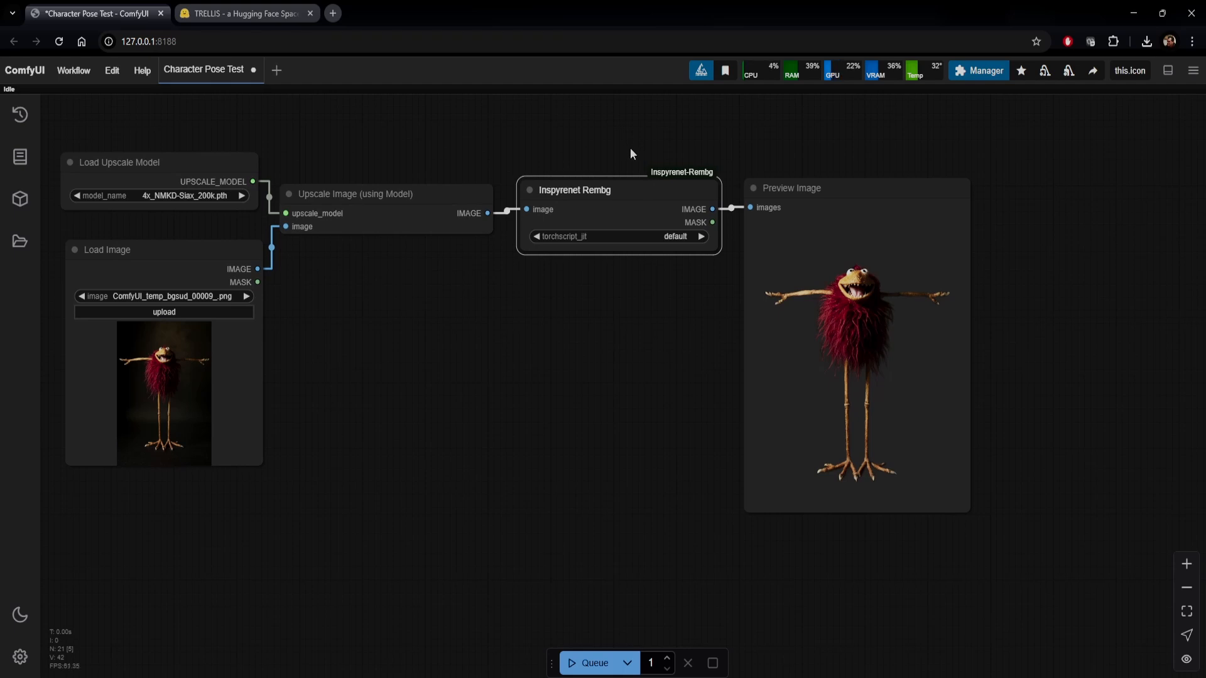
left_click(601, 376)
left_click_drag(657, 393, 550, 392)
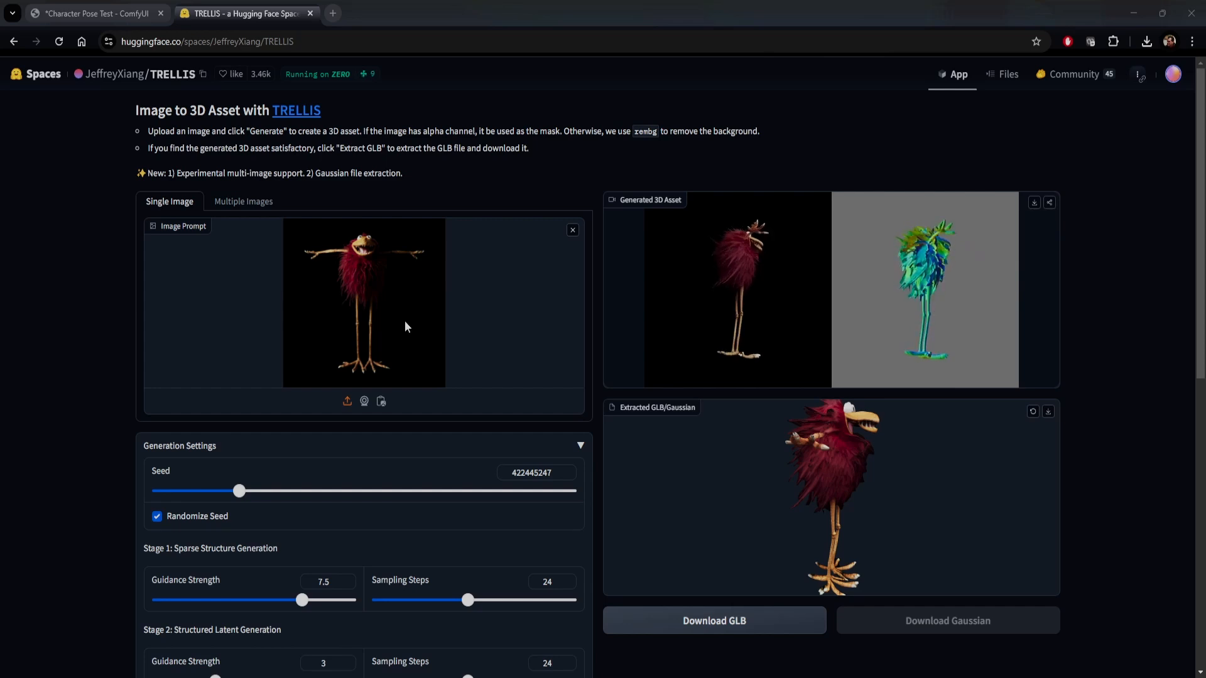
Switch to the TRELLIS space and review the generation settings, GLB extraction settings and extracted 3D character preview
scroll(98, 442, "down", 3)
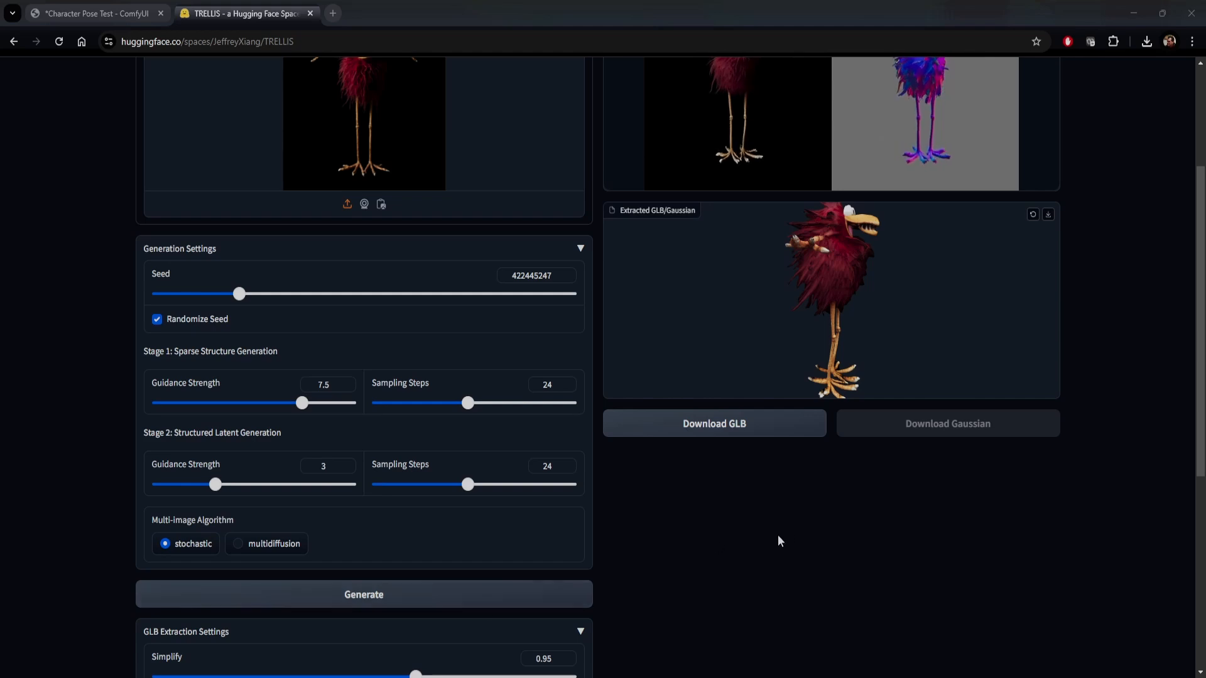
scroll(784, 502, "up", 3)
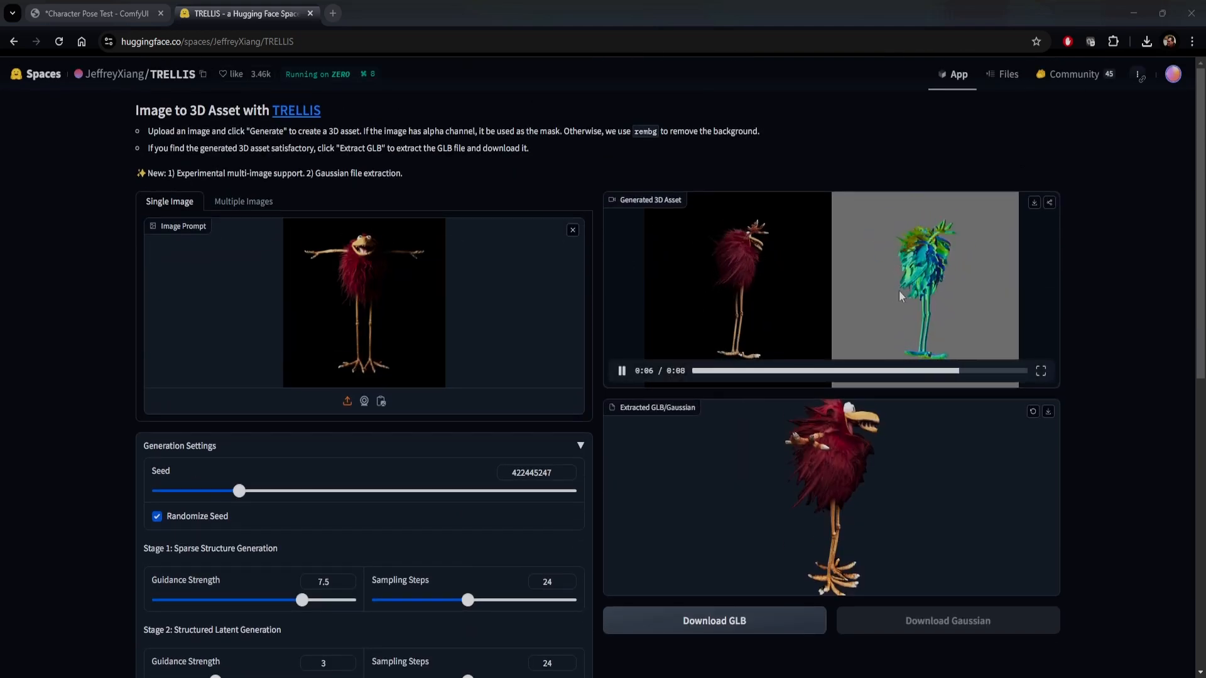
scroll(596, 511, "down", 3)
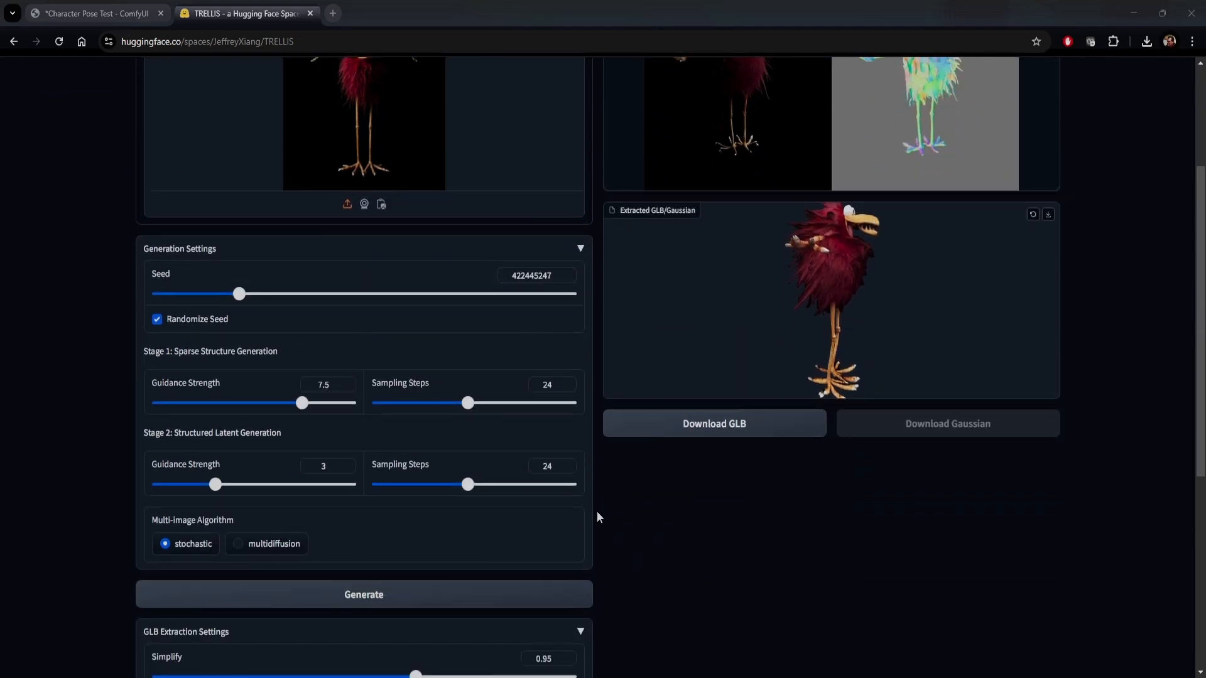
scroll(596, 511, "down", 3)
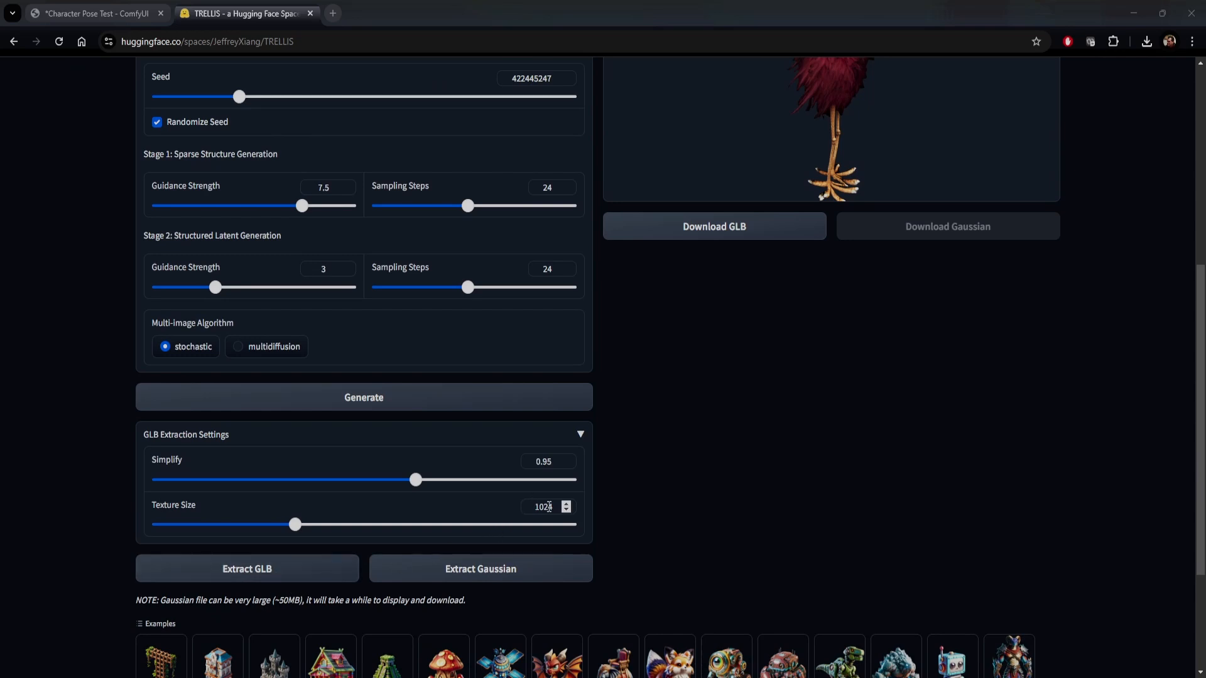
scroll(746, 490, "up", 4)
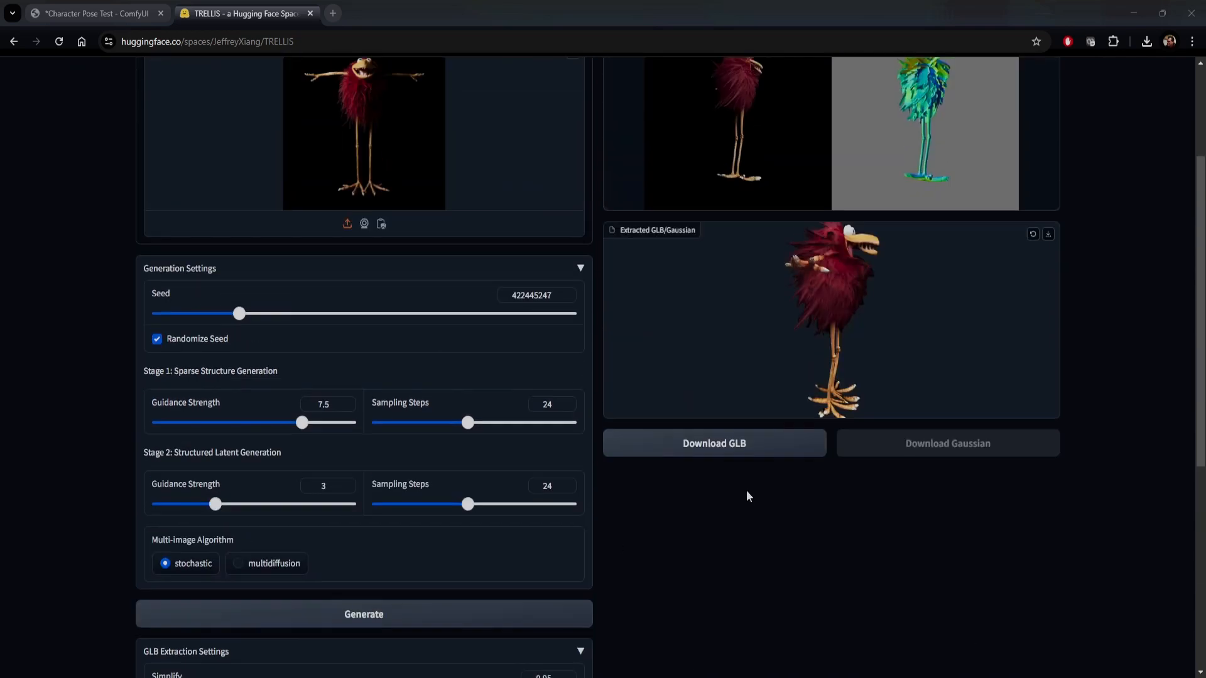
left_click_drag(849, 342, 758, 347)
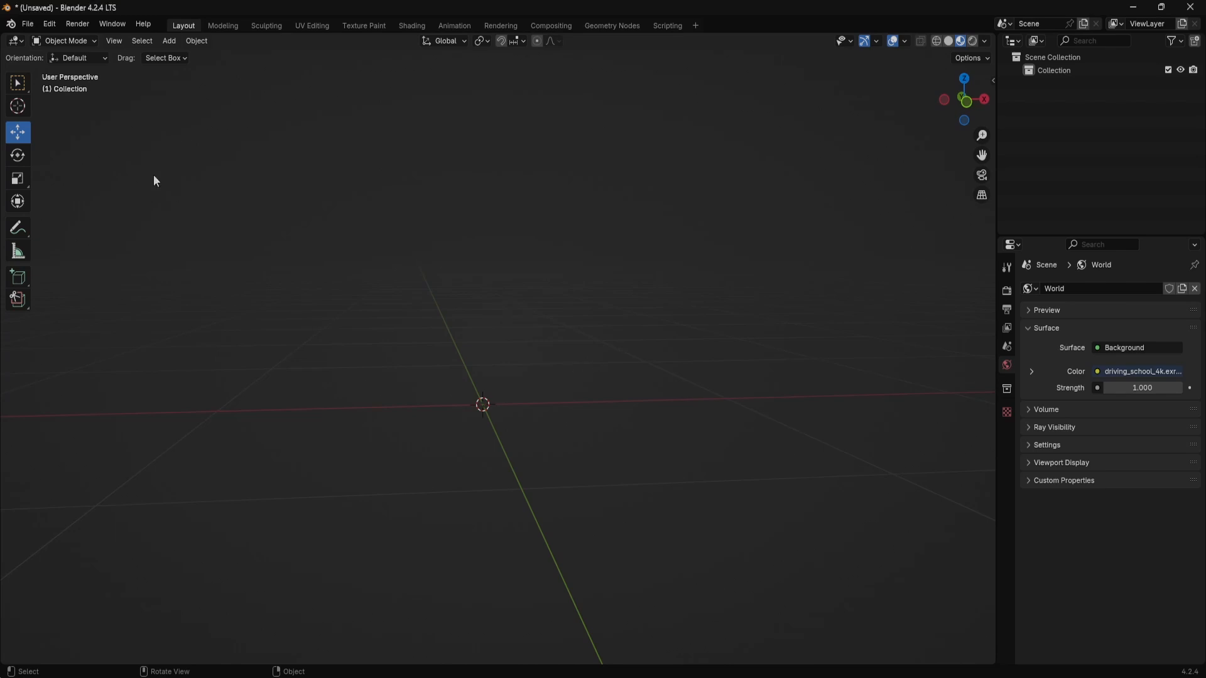
Switch to Blender, check the available import formats and open the Preferences
left_click(29, 25)
mouse_move(66, 210)
left_click(48, 25)
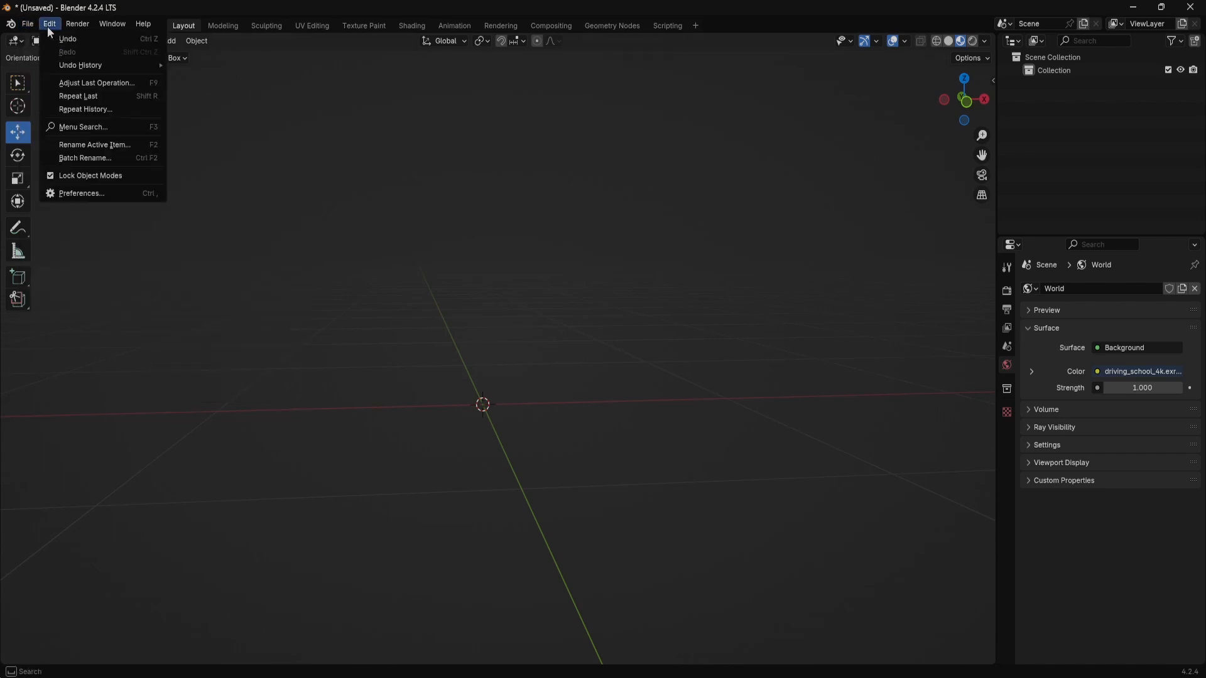
left_click(81, 199)
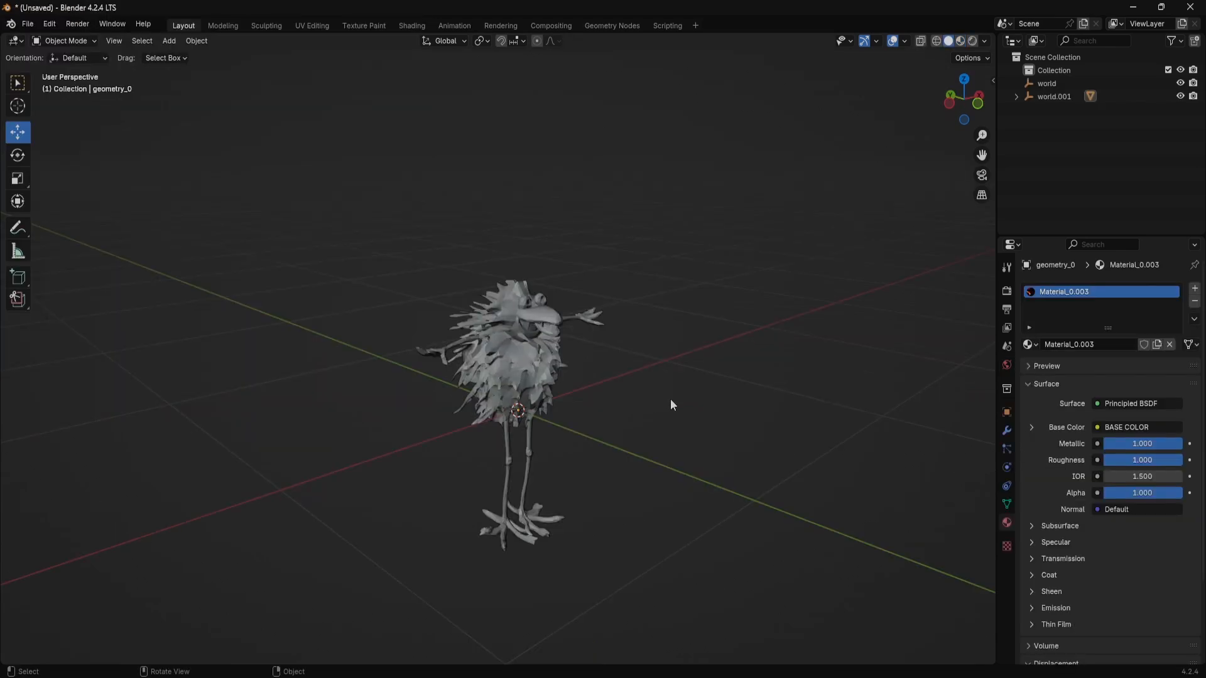
Select the imported character mesh and raise it along Z in front view so its feet rest on the ground line
left_click_drag(670, 400, 400, 352)
left_click(501, 363)
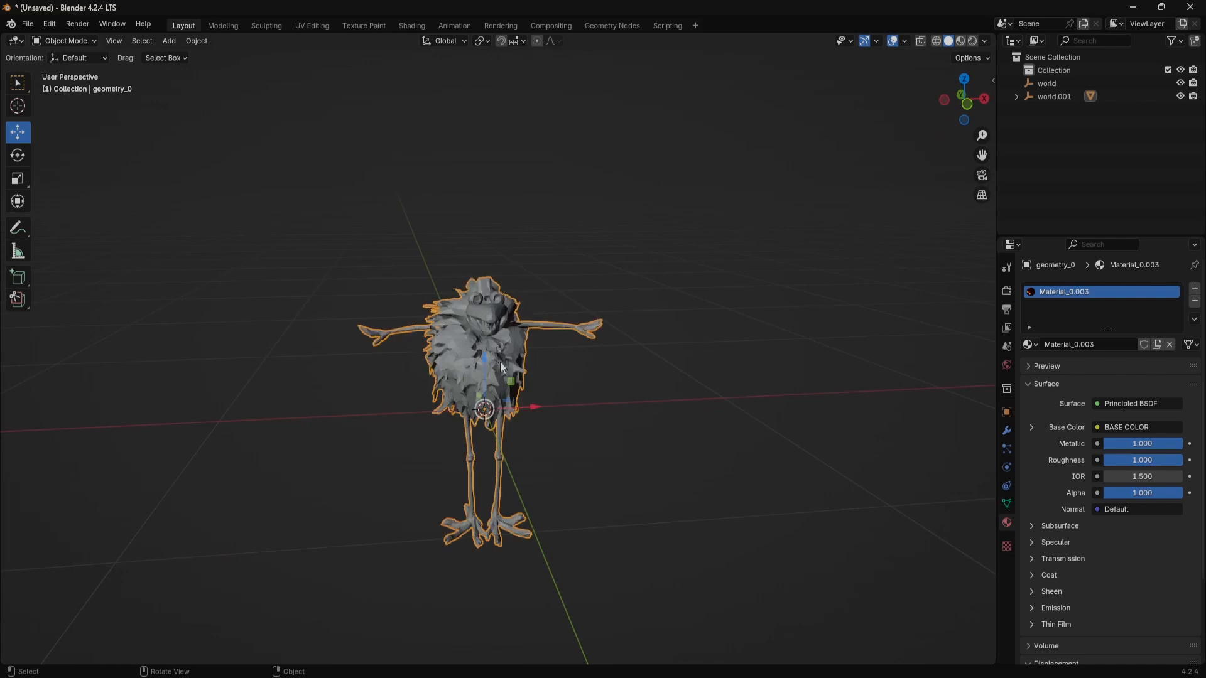
key("KP_1")
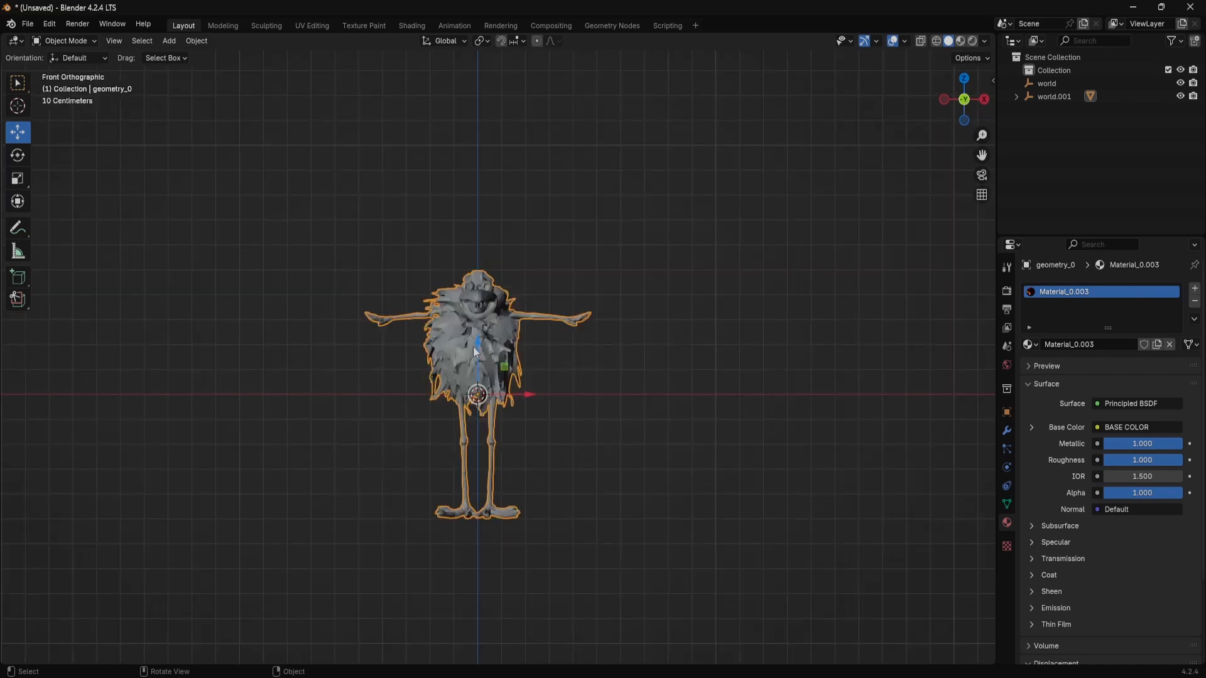
left_click_drag(478, 351, 477, 229)
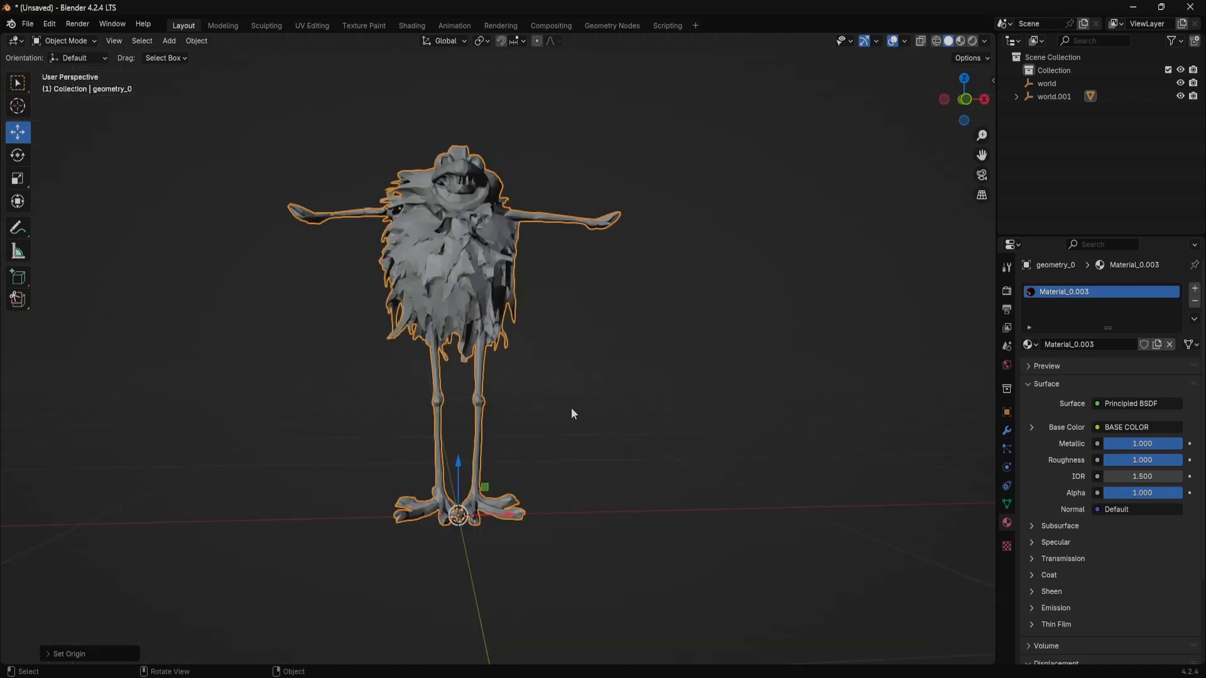
Display the character mesh with material preview shading to check its textures, then open the file export options
left_click_drag(571, 408, 575, 448)
scroll(461, 574, "up", 5)
left_click_drag(462, 574, 473, 548)
scroll(473, 551, "up", 2)
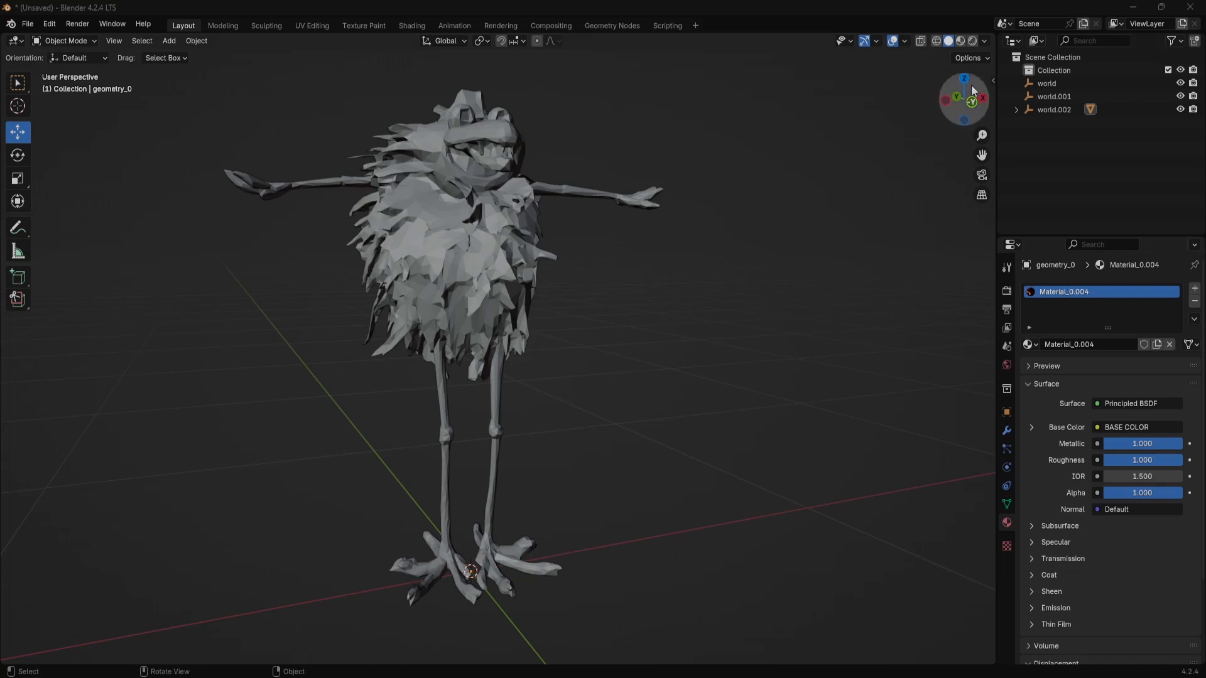
left_click(962, 41)
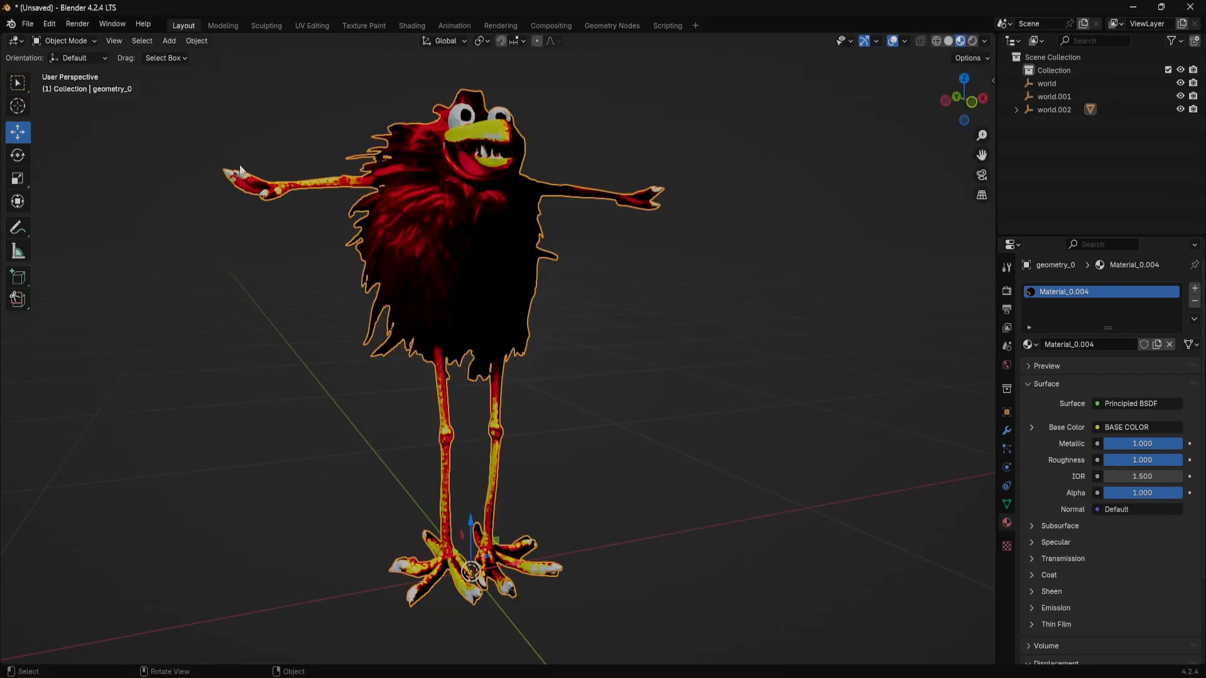
left_click(36, 26)
mouse_move(67, 226)
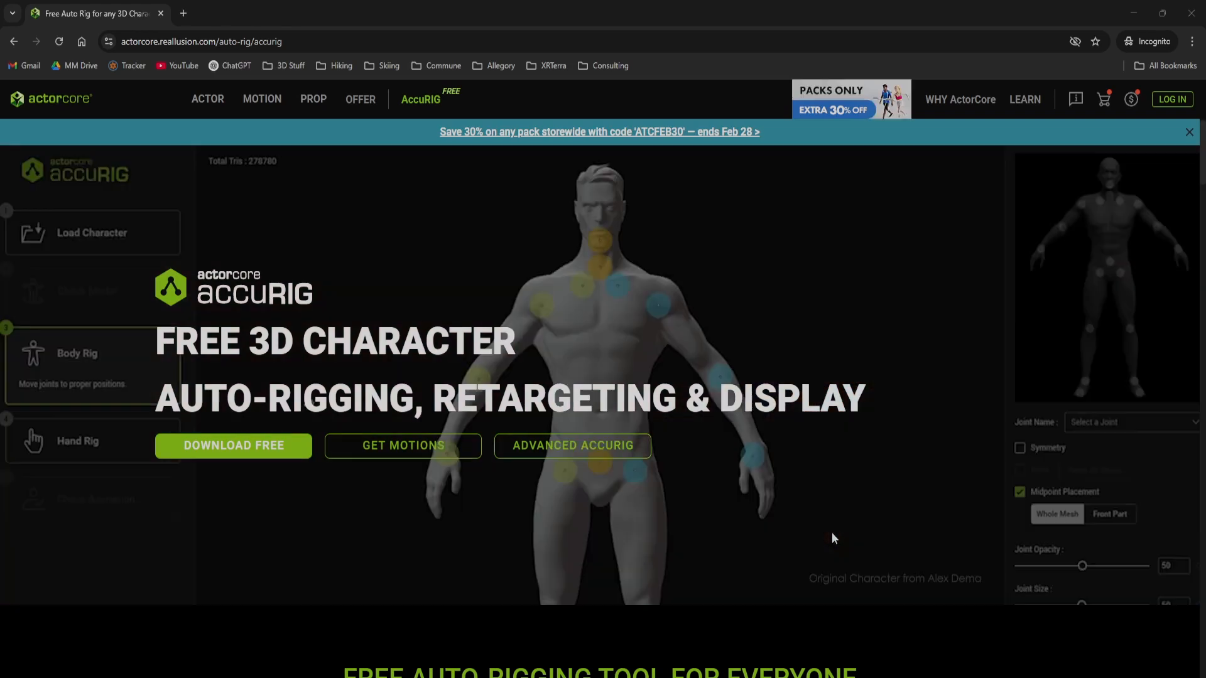
Switch to the browser and review the ActorCore AccuRIG page, covering the free auto-rigging tool and its humanoid rigging features
scroll(834, 538, "down", 4)
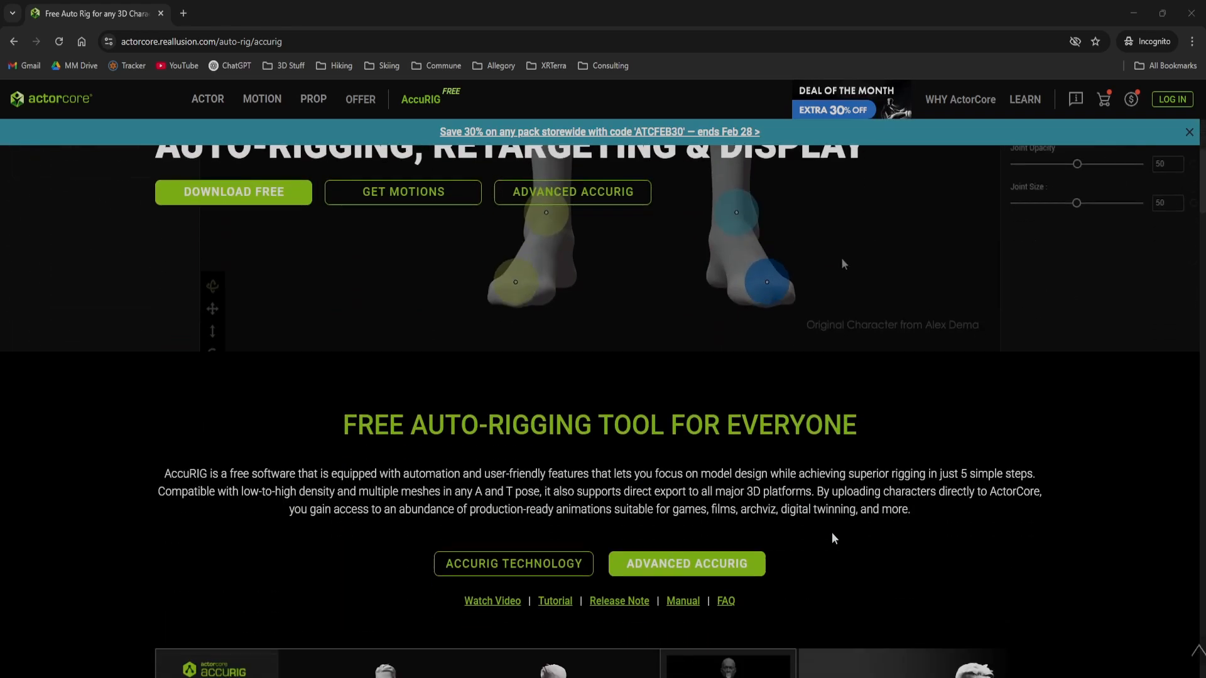
scroll(834, 538, "down", 4)
scroll(833, 537, "down", 5)
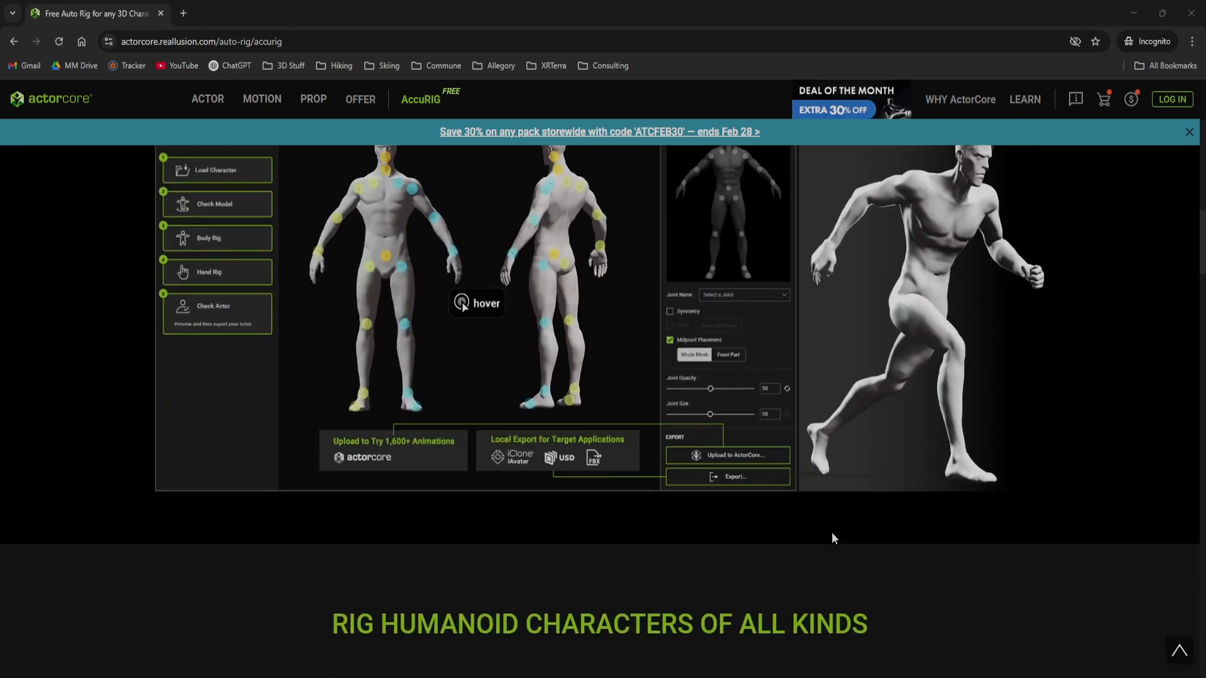
scroll(832, 537, "down", 3)
scroll(833, 537, "down", 3)
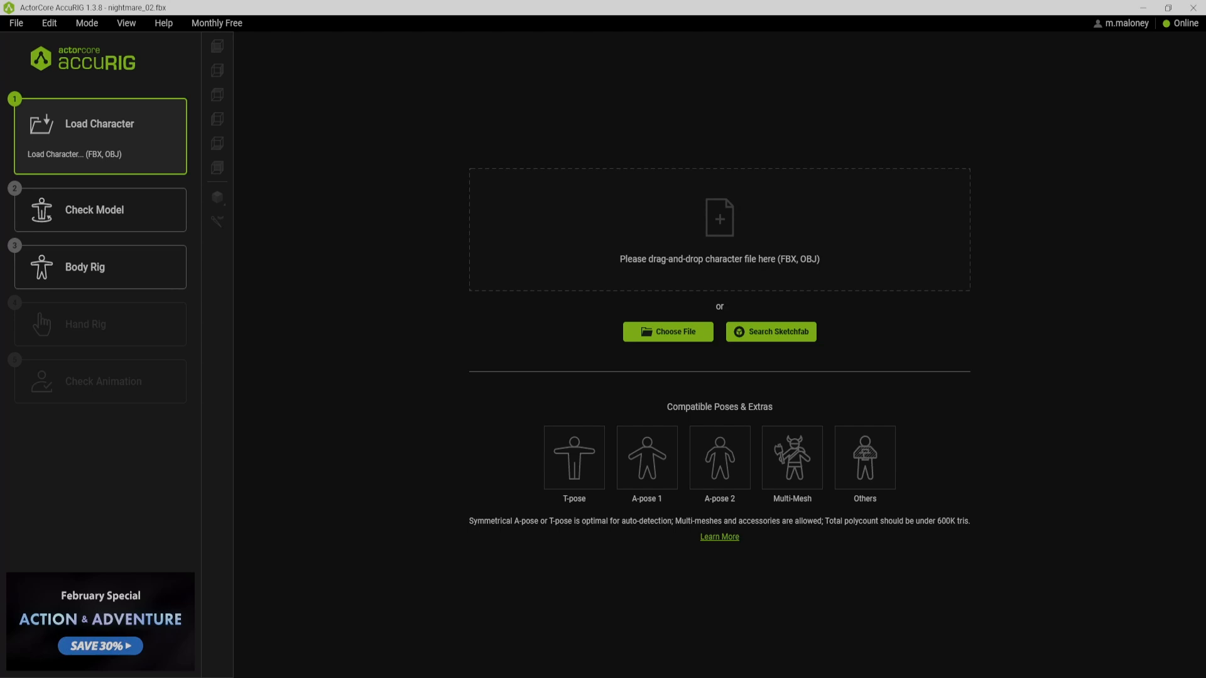
Switch to AccuRIG, load the nightmare_02.fbx character and start the body rig with automatic joint placement
left_click_drag(1202, 301, 794, 279)
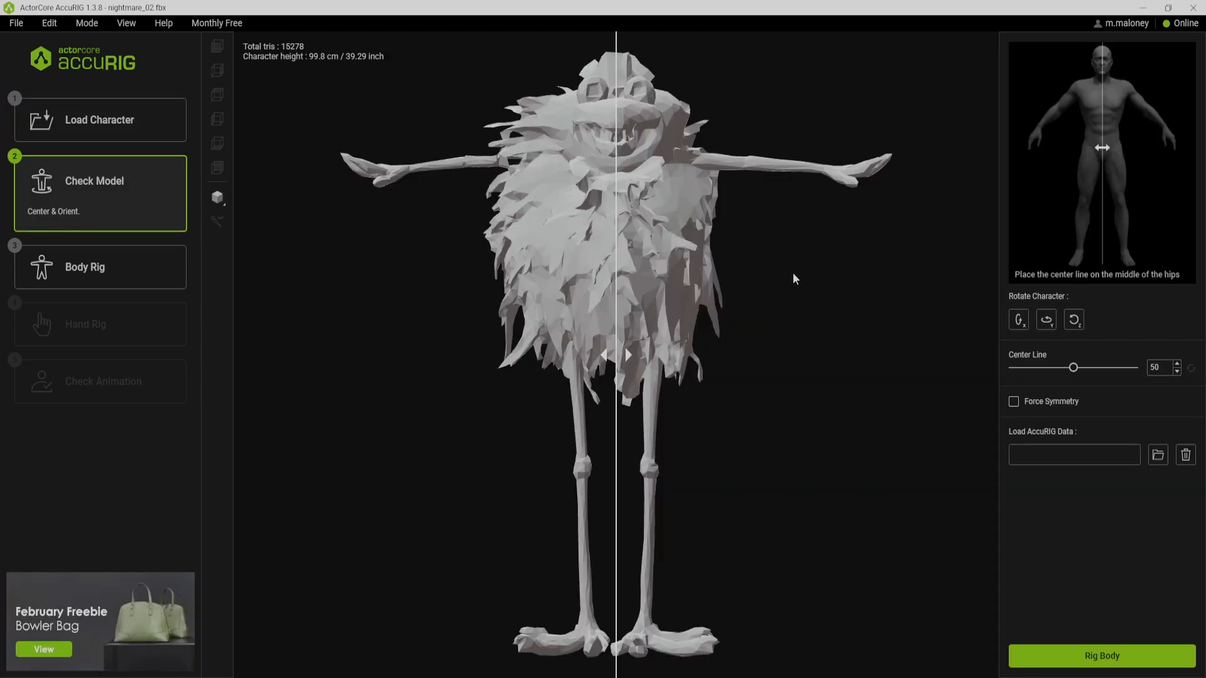
left_click(153, 284)
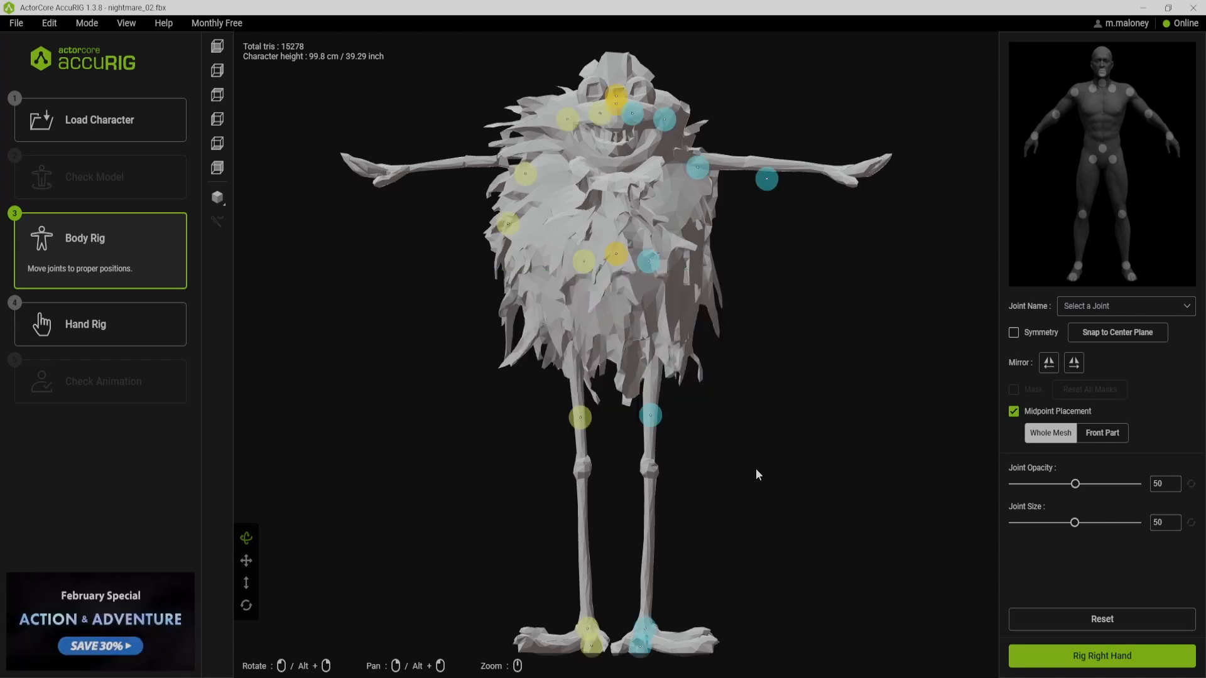
Move the left and right calf joints down onto the character's knee bumps
left_click(658, 416)
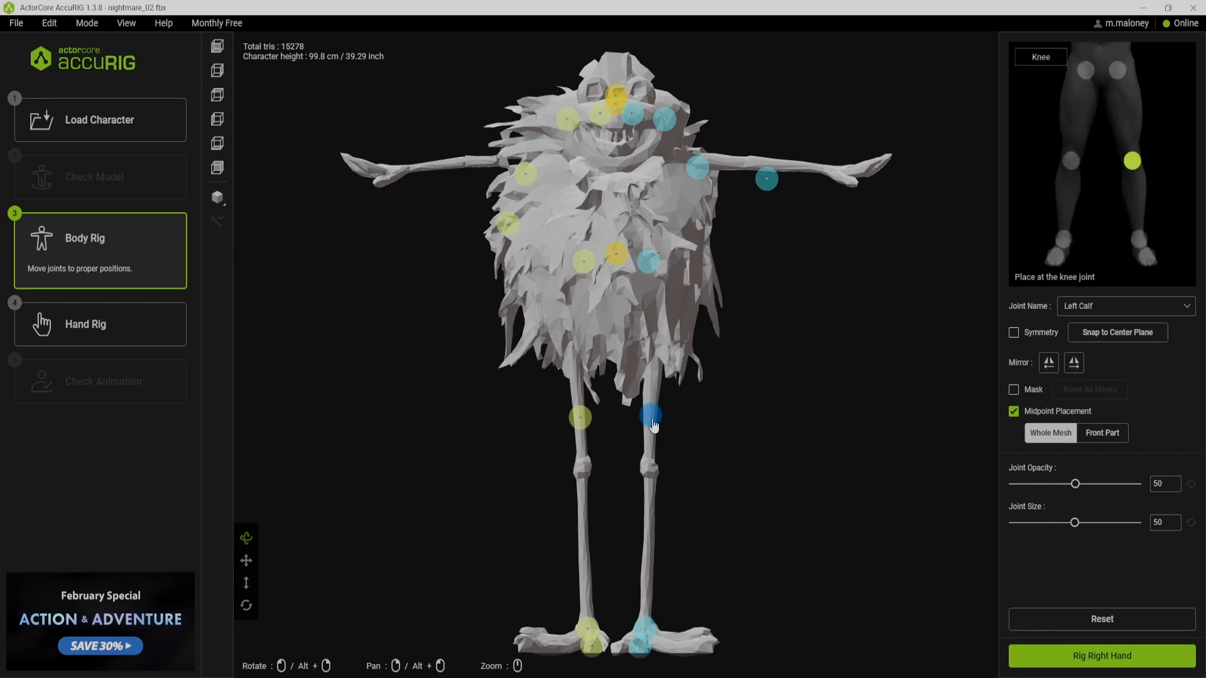
left_click_drag(653, 423, 650, 472)
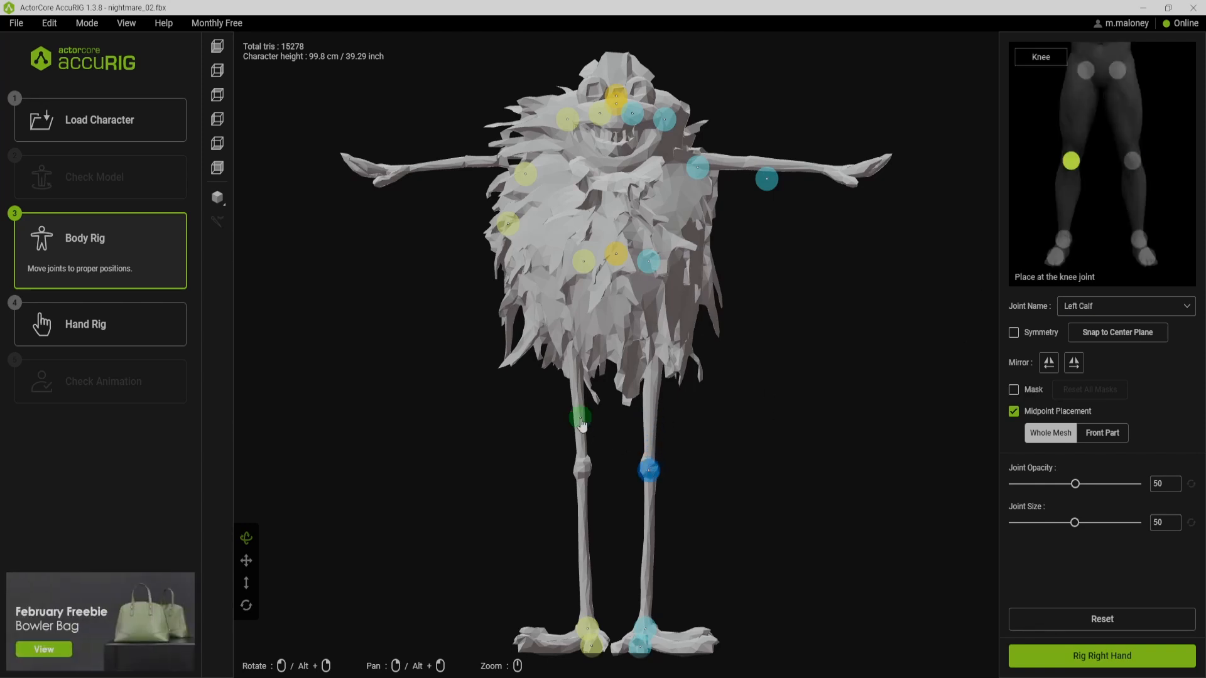
left_click_drag(581, 424, 583, 468)
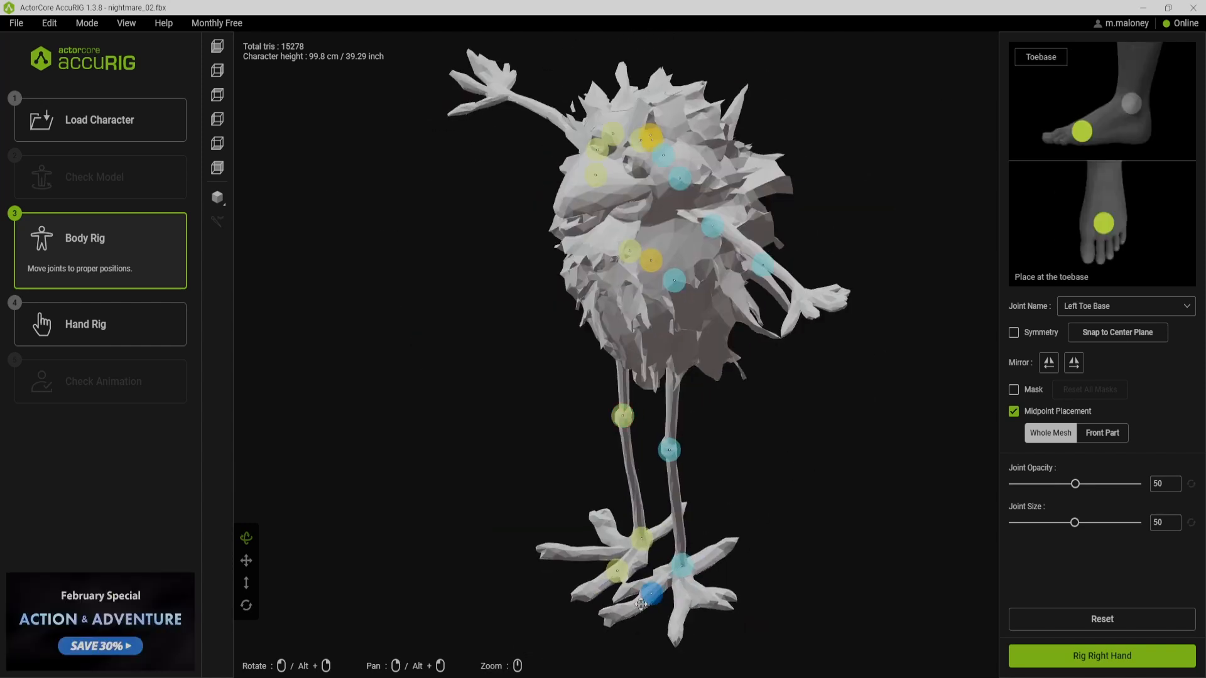
left_click(578, 587)
left_click(745, 559)
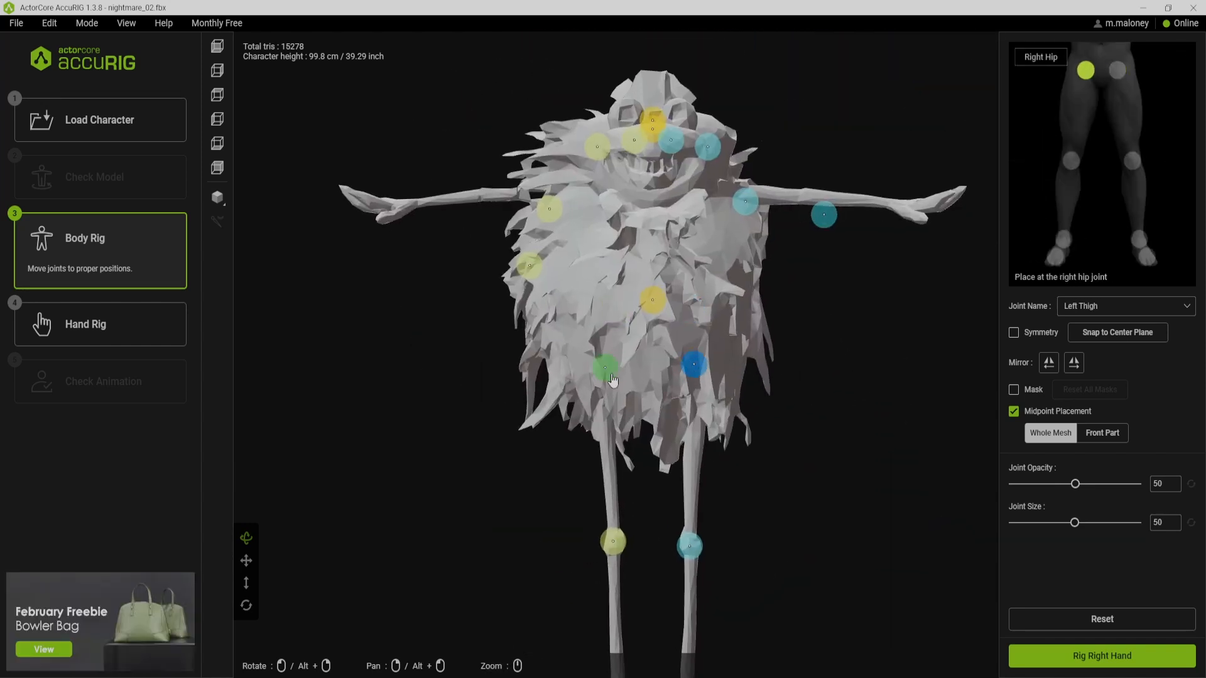
Reposition the pelvis joint and both hip joints in the lower body just above the legs
left_click(642, 346)
left_click_drag(643, 353, 650, 352)
left_click_drag(605, 375, 605, 379)
left_click_drag(693, 376, 695, 377)
Move both hand joints onto the wrists and both forearm joints onto the elbows of the outstretched arms
left_click_drag(824, 216, 891, 204)
left_click_drag(528, 267, 415, 202)
left_click_drag(550, 209, 479, 196)
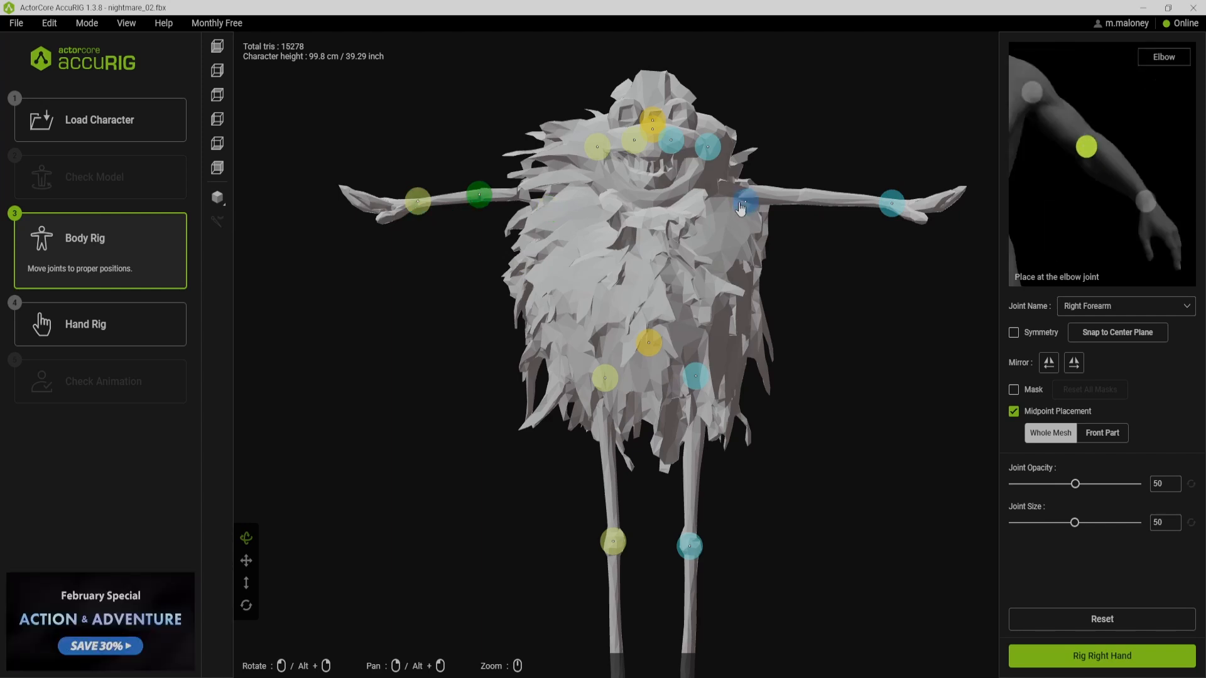
left_click_drag(746, 202, 806, 198)
Align the shoulder and clavicle joints with the arm line on both sides and lower the head joint slightly
left_click_drag(594, 154, 558, 205)
left_click_drag(707, 147, 735, 198)
left_click_drag(671, 140, 652, 189)
left_click_drag(634, 140, 614, 194)
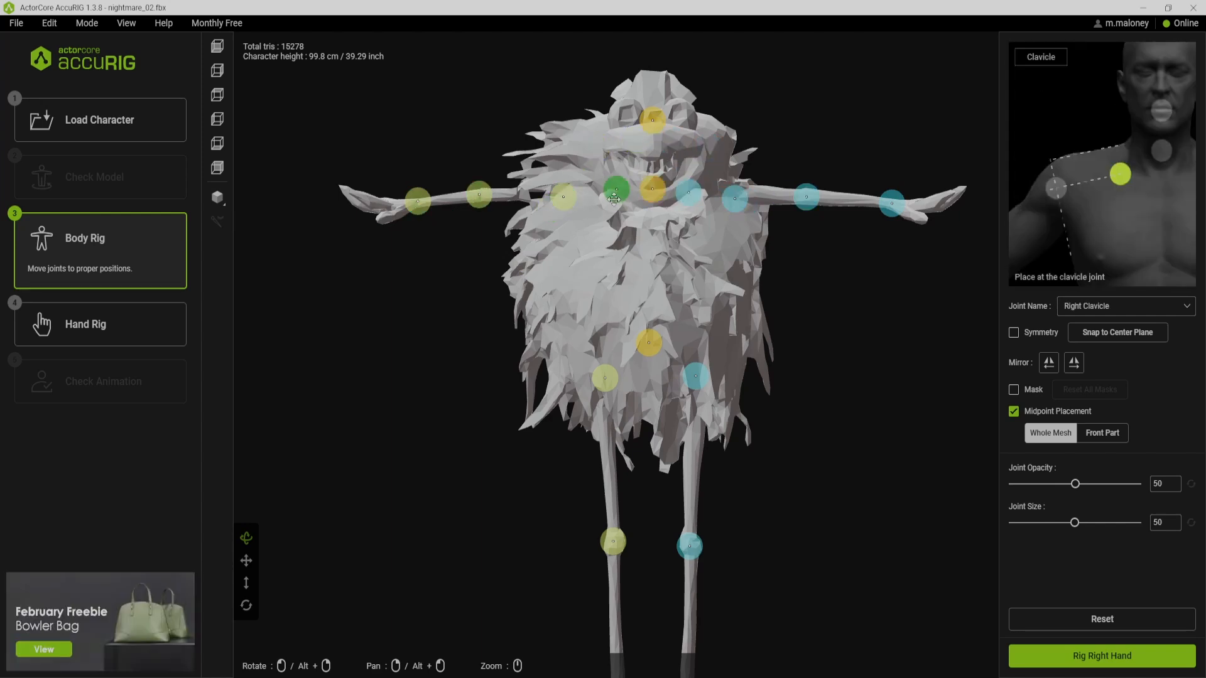
left_click_drag(688, 193, 689, 195)
left_click_drag(653, 121, 653, 133)
Continue to the hand rig with the finger count set to 0 and finish rigging the character
left_click(1042, 653)
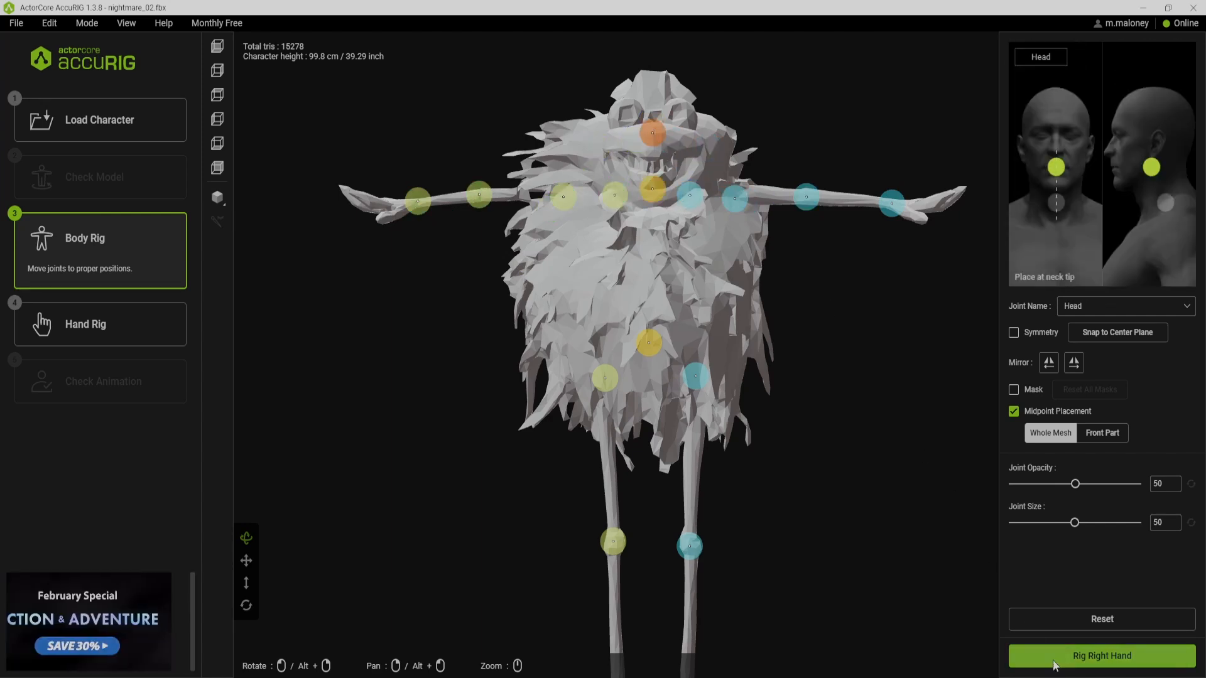
left_click(621, 333)
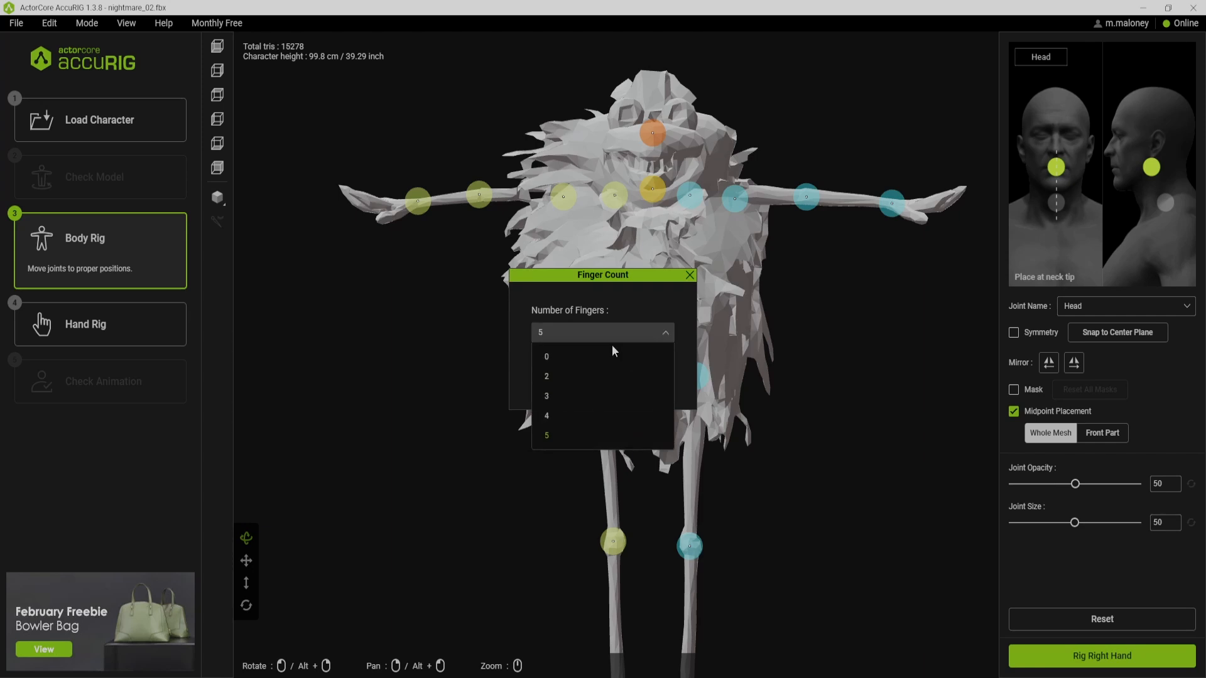
left_click(611, 350)
left_click(589, 364)
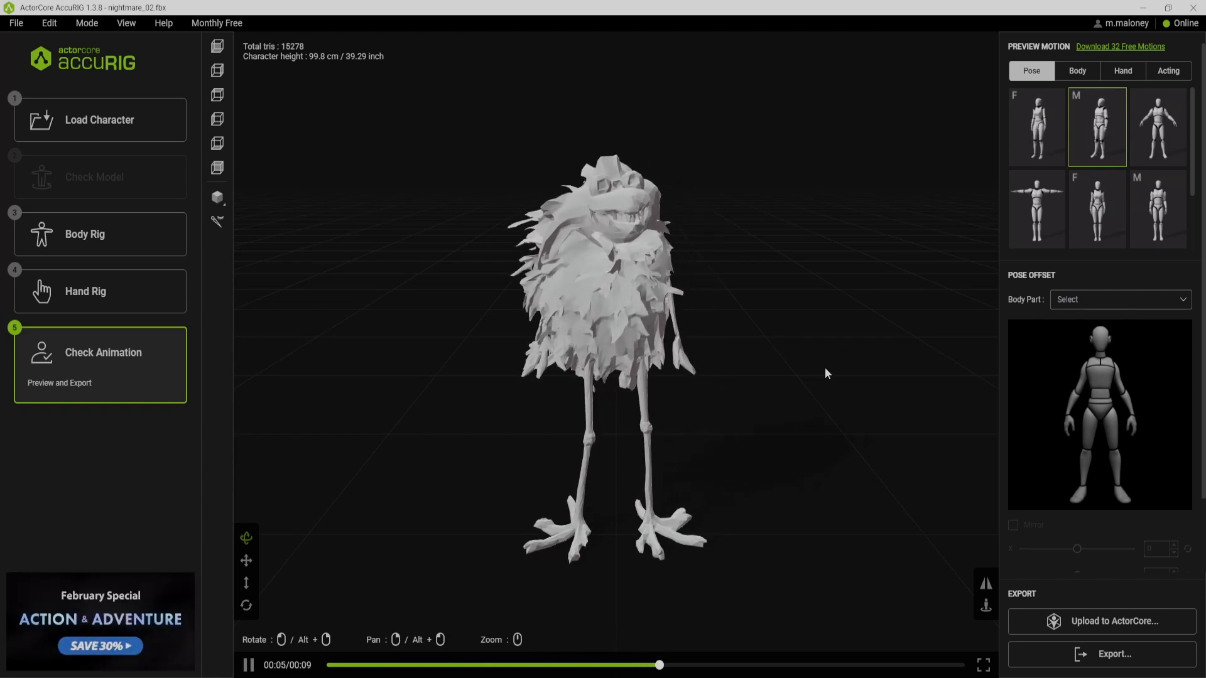
Preview the first body motion on the rigged character and export the character as FBX
left_click(1076, 77)
left_click(1036, 126)
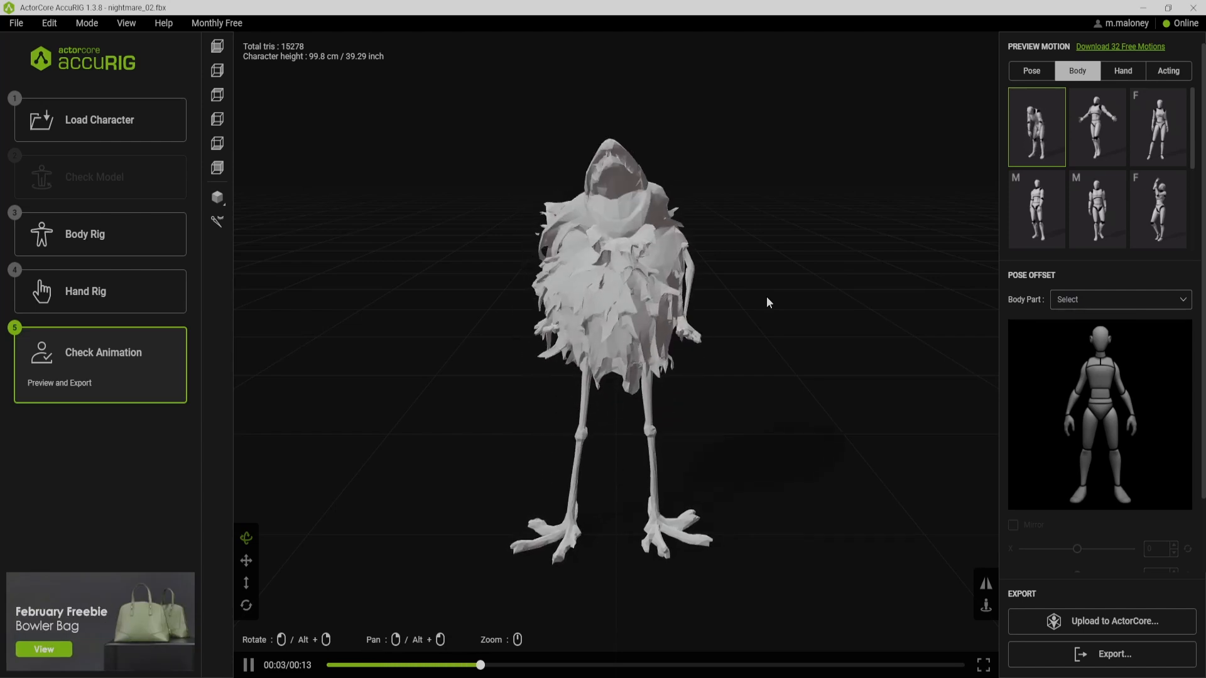
left_click_drag(745, 308, 705, 301)
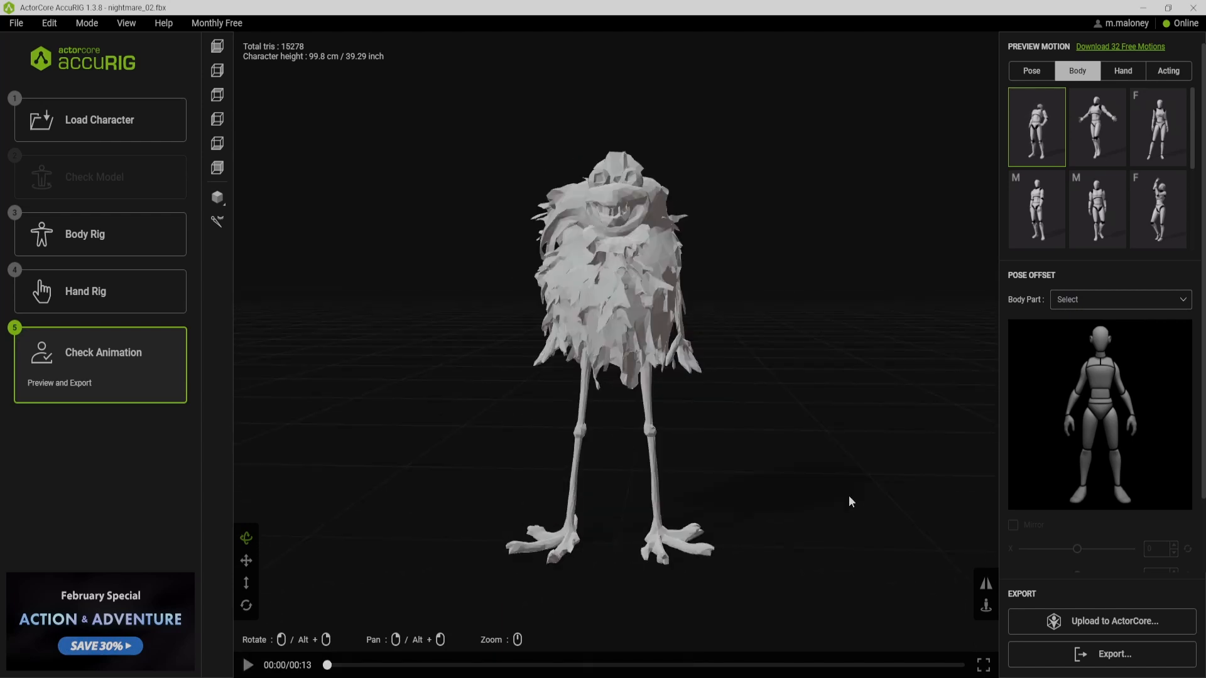
left_click(1042, 653)
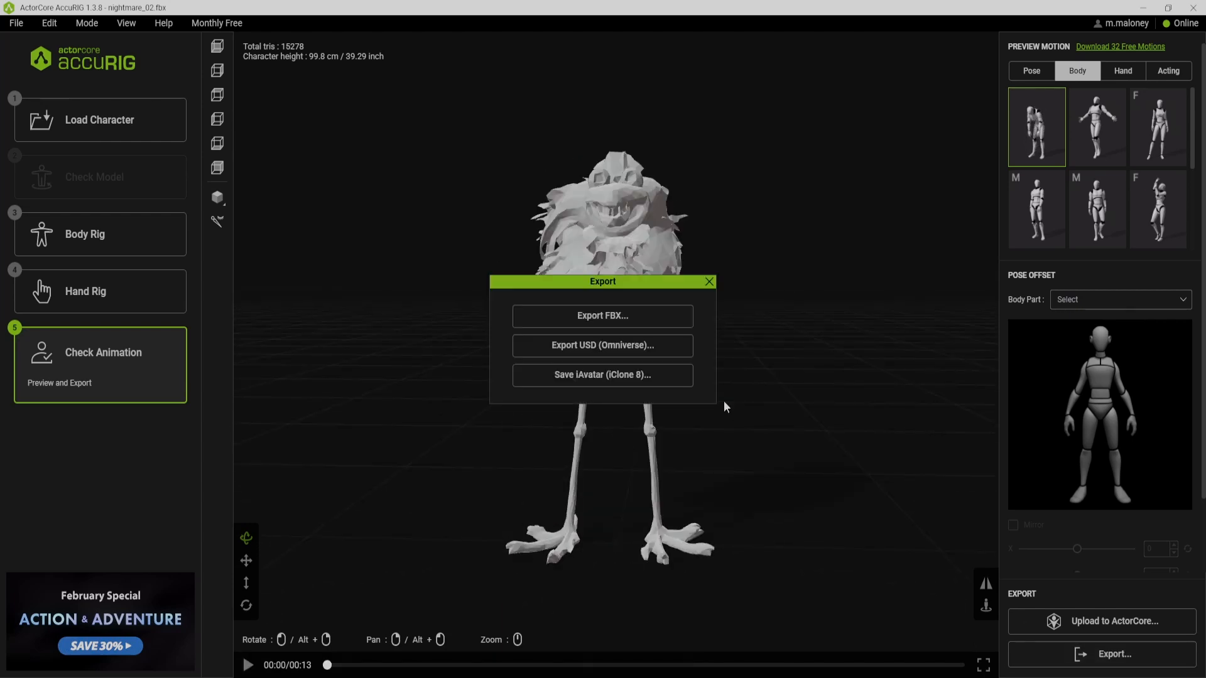
left_click(653, 326)
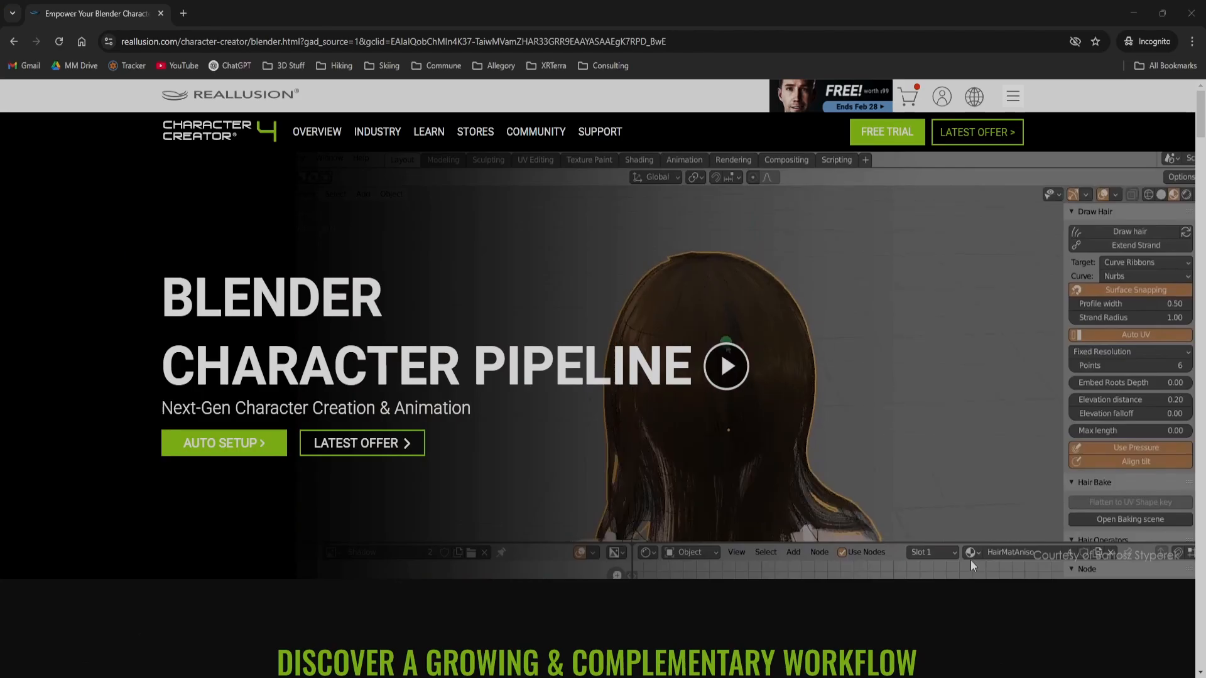
Switch to the browser and review Reallusion's Character Creator page on the Blender workflow and rigged character bases
scroll(970, 560, "down", 5)
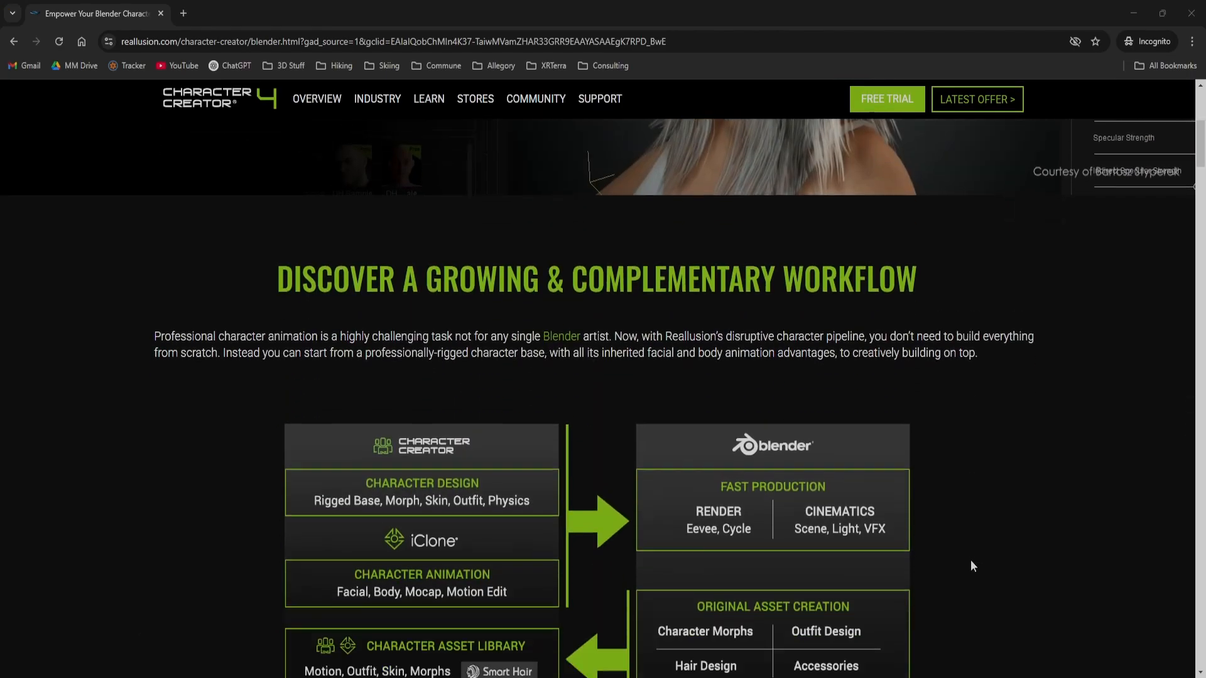
scroll(971, 565, "down", 12)
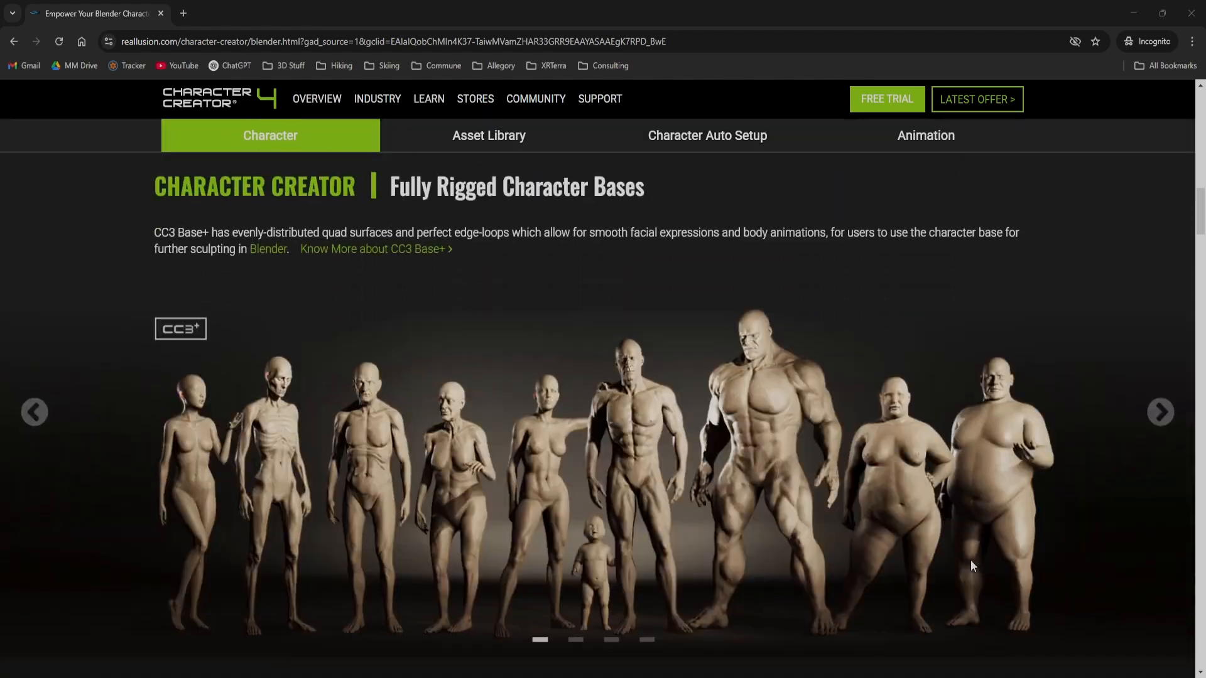
scroll(971, 566, "down", 9)
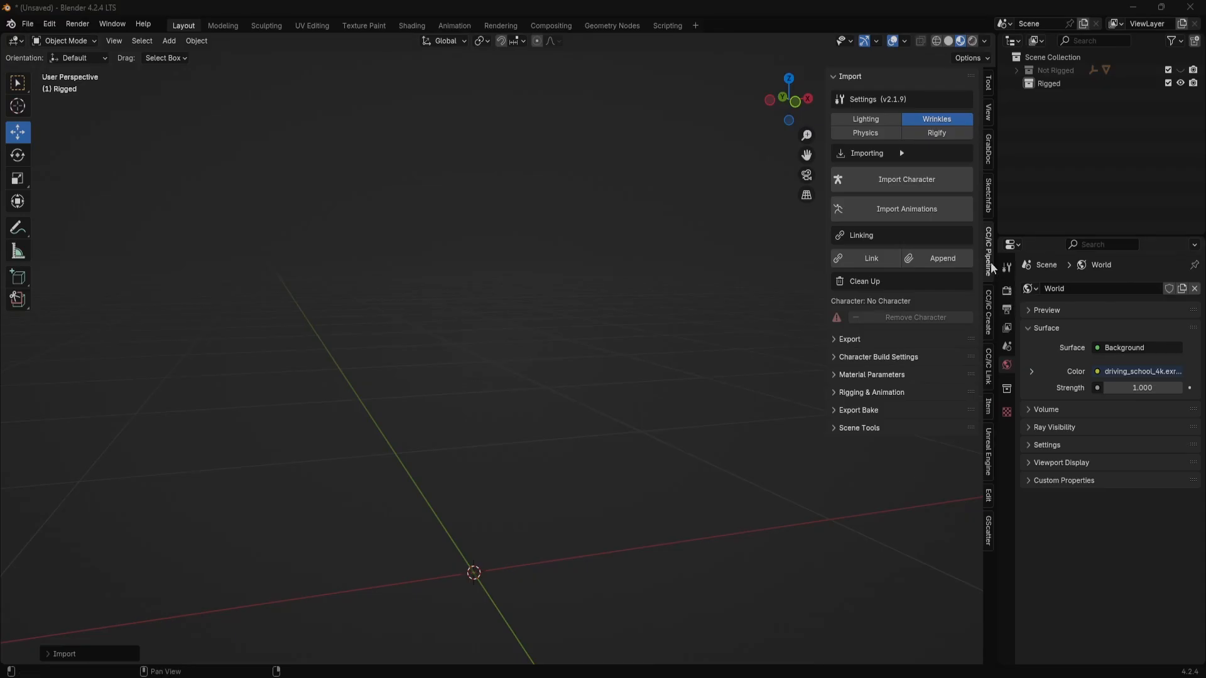
Switch to Blender, import nightmare_02_rigged.fbx with the CC/iC Pipeline add-on and Rigify the character using the Quick setup
left_click(937, 182)
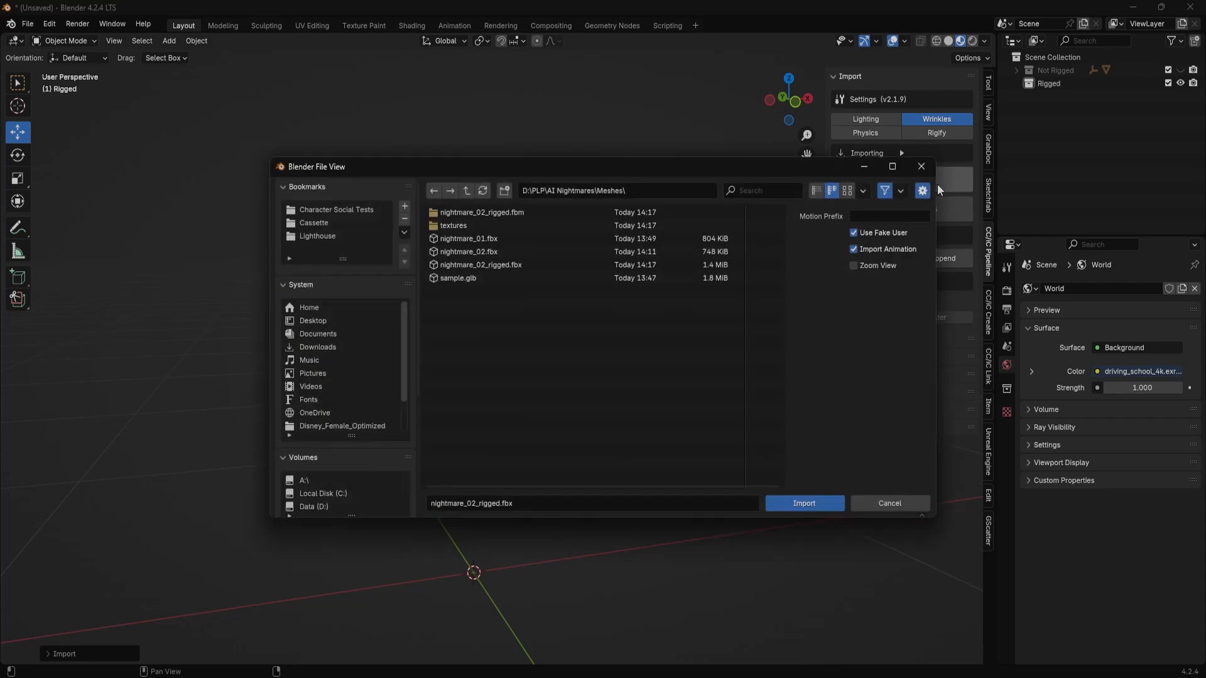
left_click(549, 264)
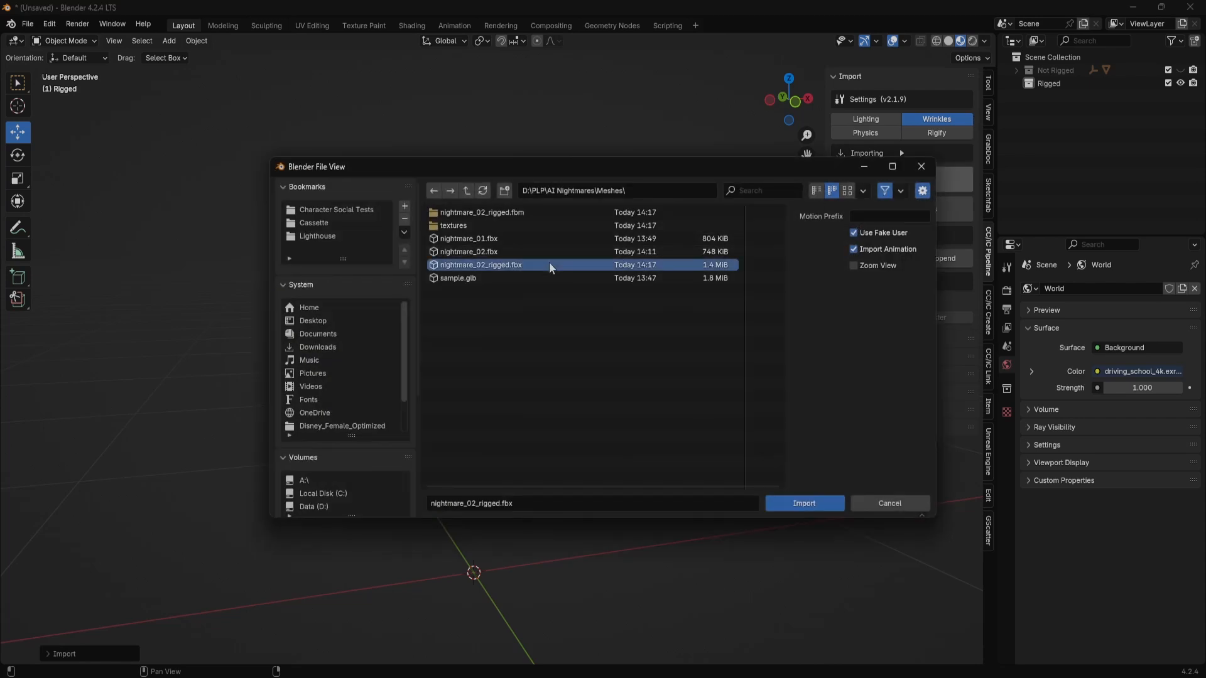
left_click(797, 503)
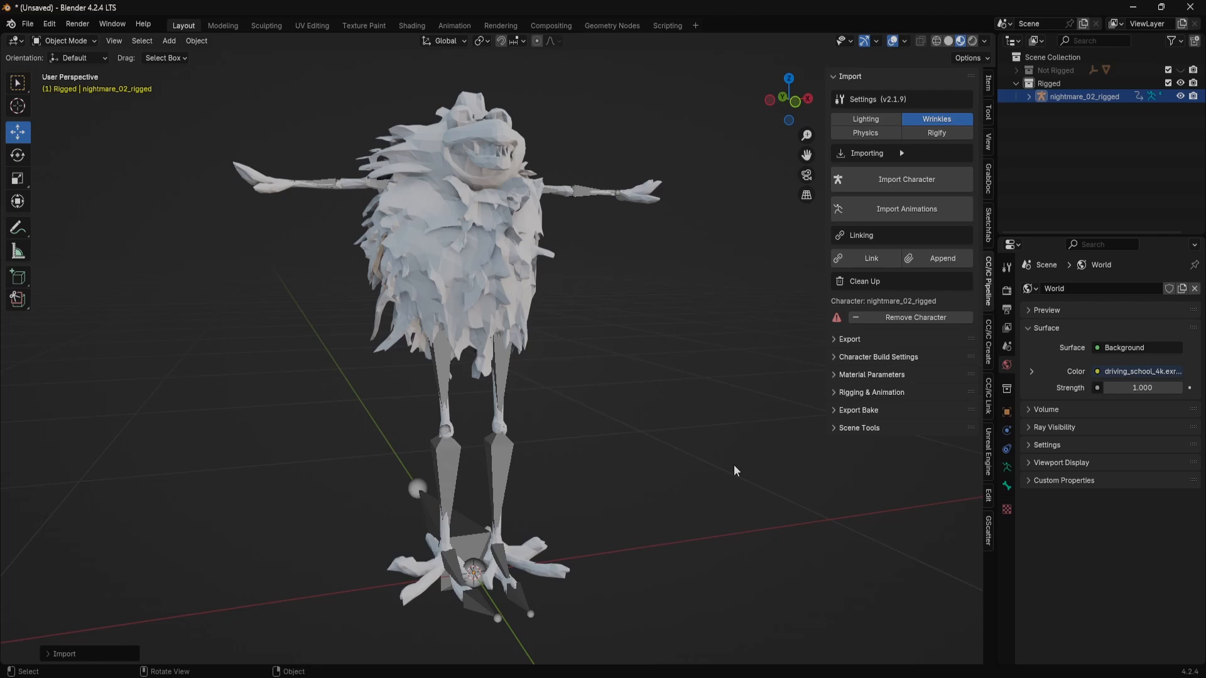
left_click(836, 394)
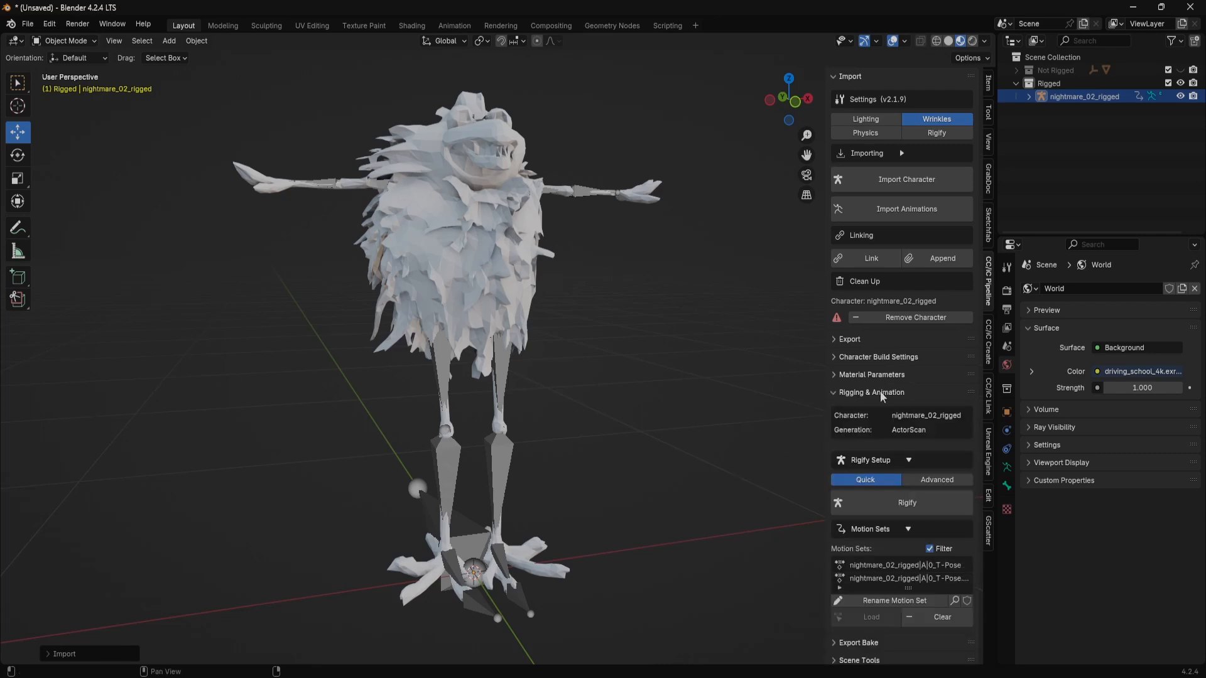
left_click(906, 510)
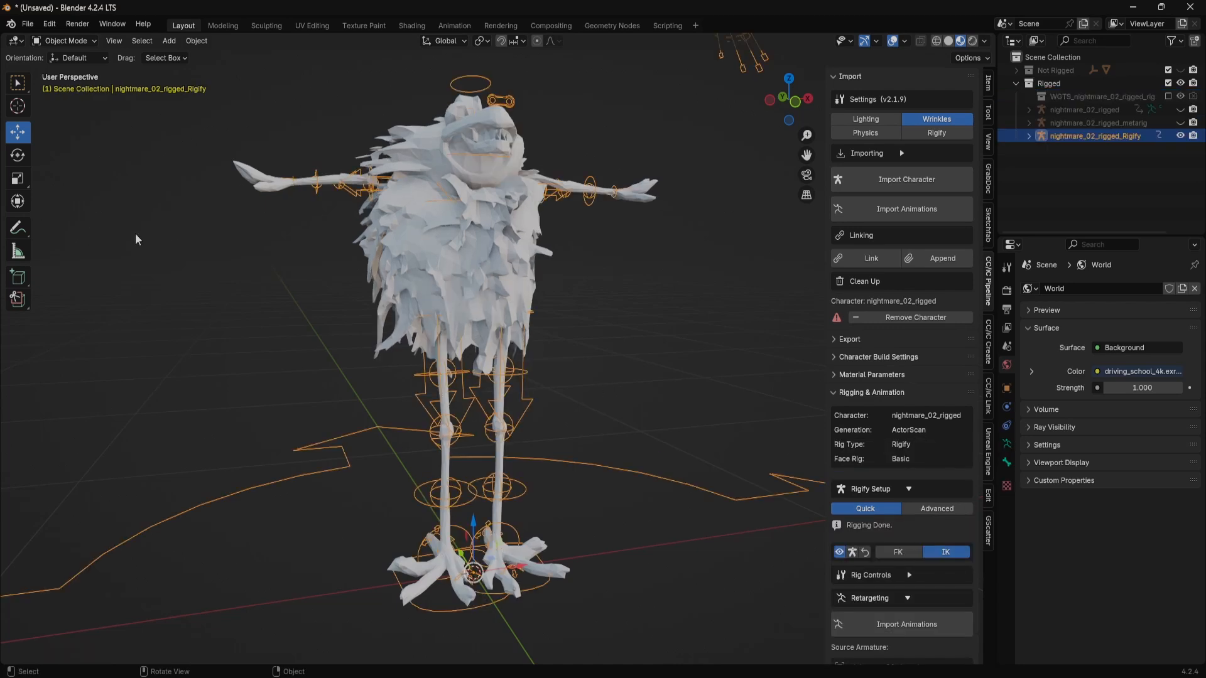
Put the Rigify armature into Pose Mode and select the right foot IK control for testing with the Move tool
left_click(81, 43)
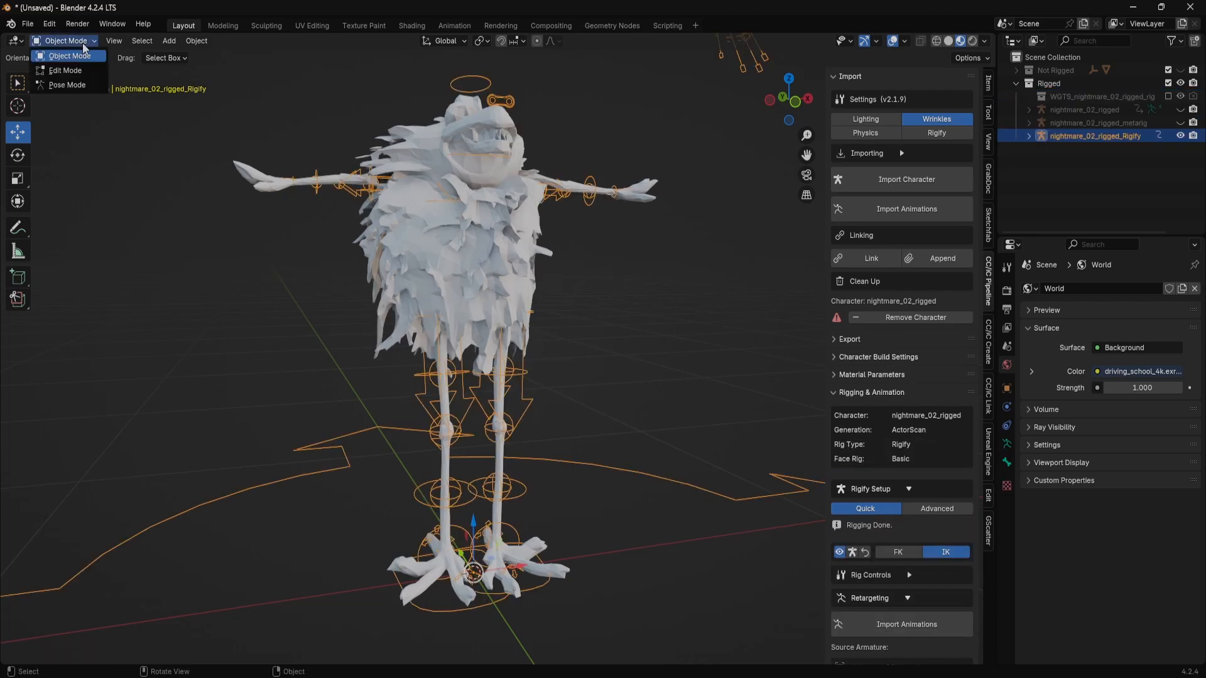
left_click(83, 85)
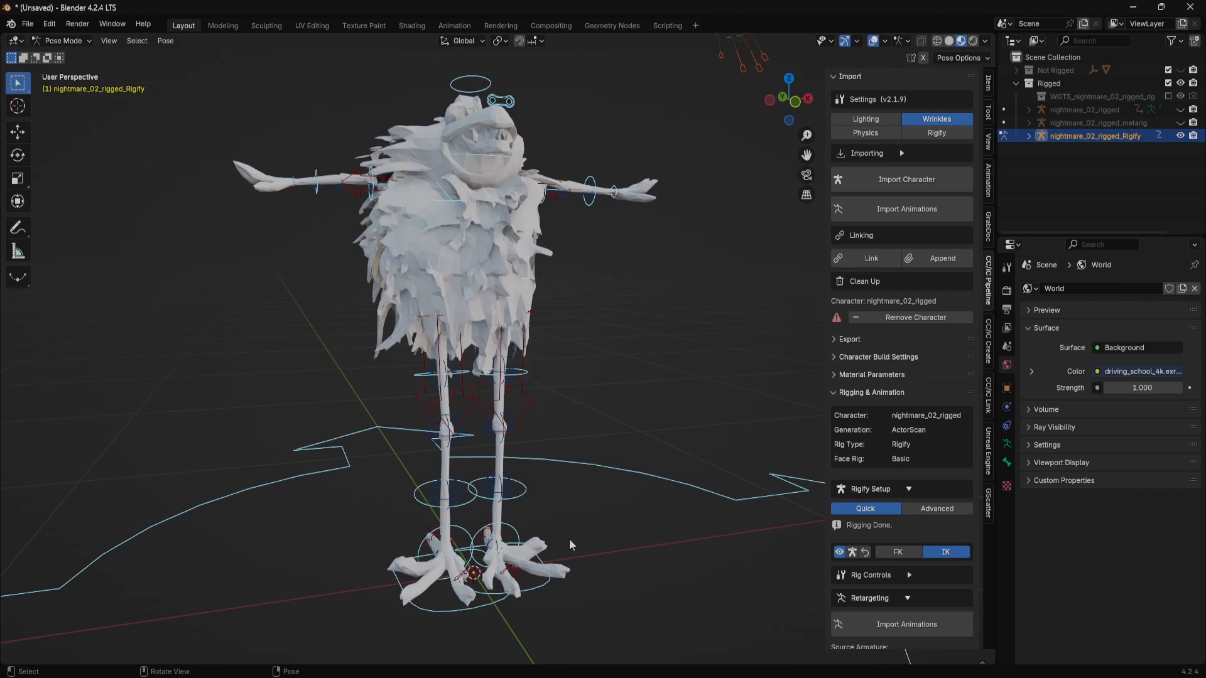
left_click(426, 613)
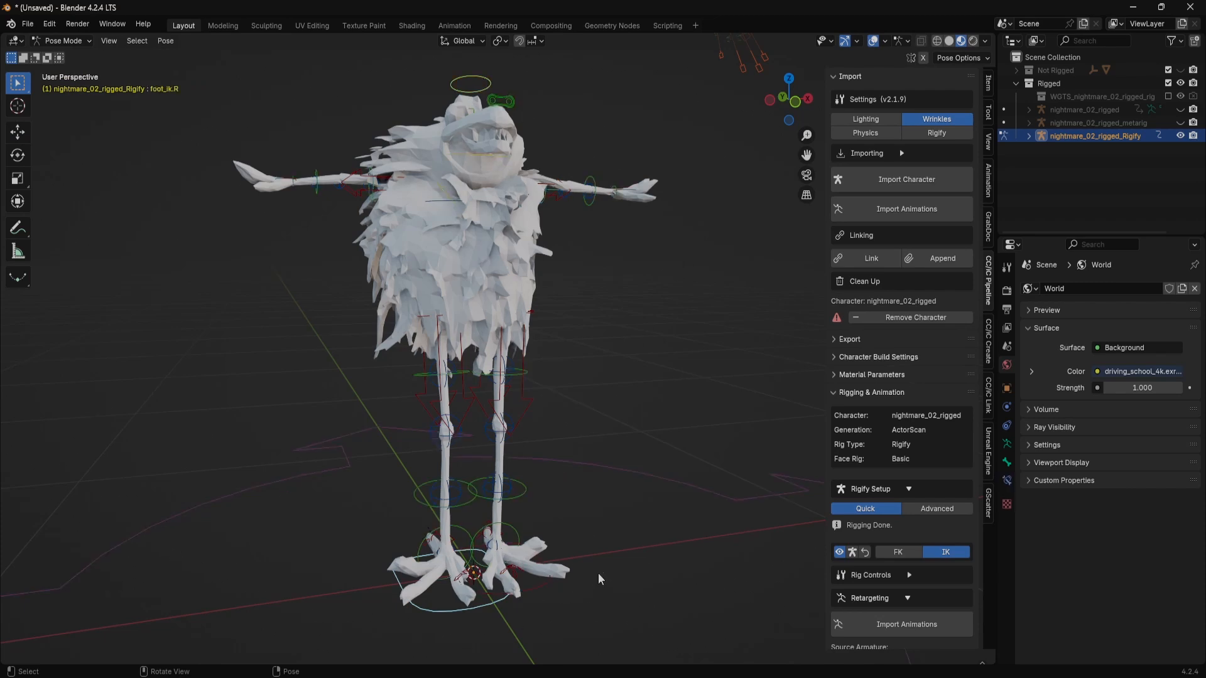
left_click_drag(598, 575, 462, 553)
left_click(19, 132)
Test the rig by moving the left hand IK control along Z and rotating the head control
left_click(670, 194)
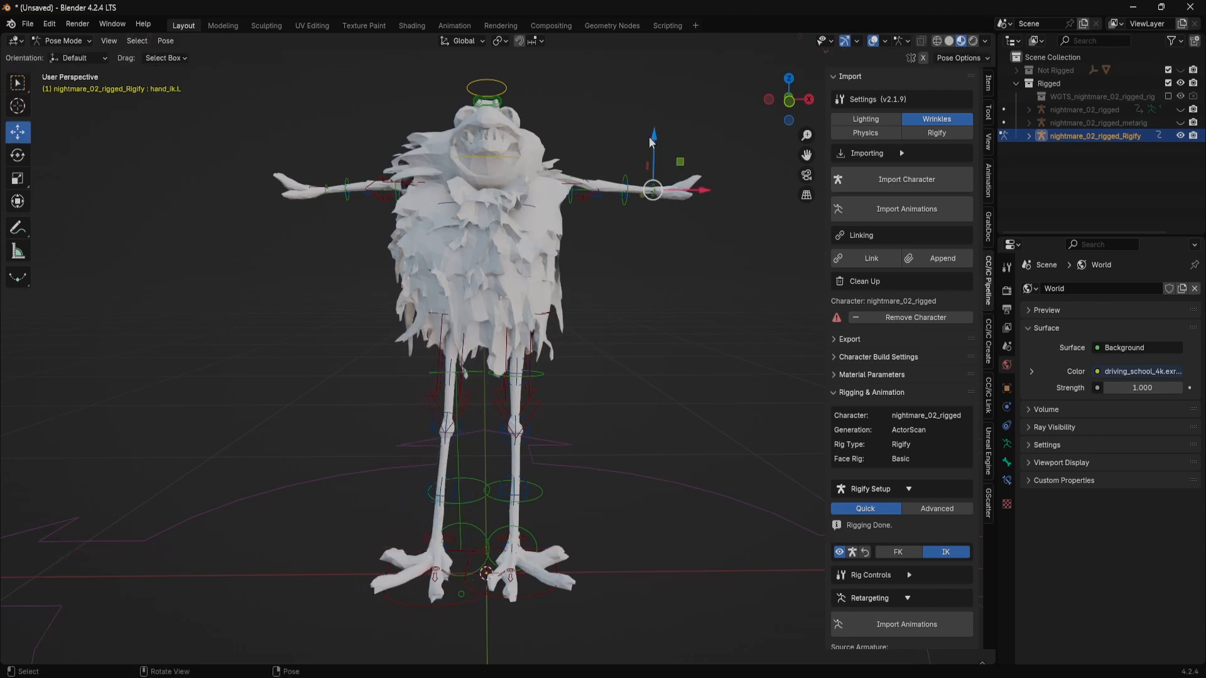
mouse_move(654, 139)
left_mouse_down()
mouse_move(630, 194)
mouse_move(634, 142)
left_mouse_up()
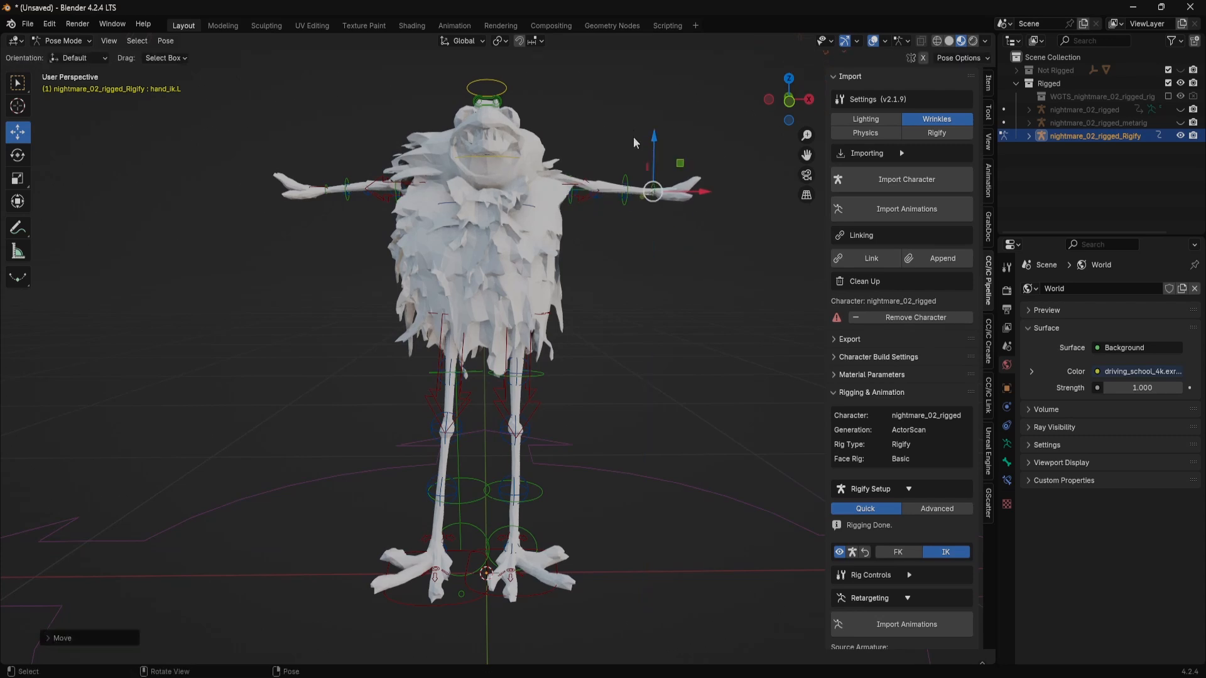
left_click(494, 90)
key("r")
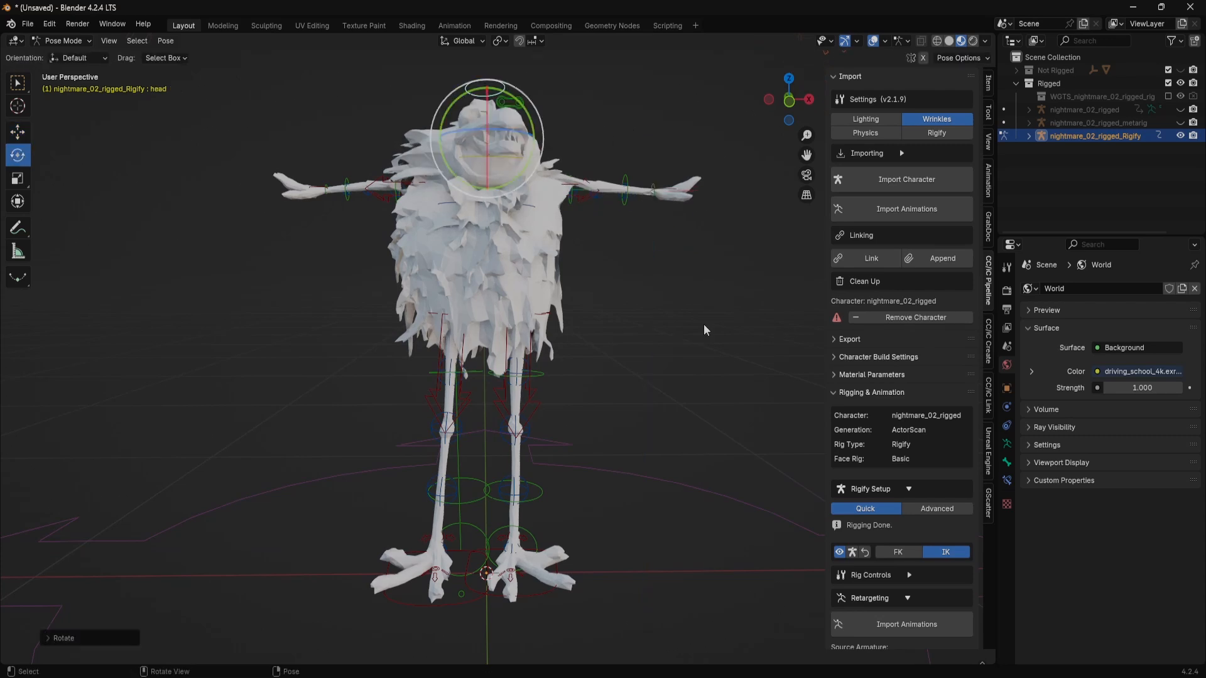
left_click(678, 195)
left_click(703, 288)
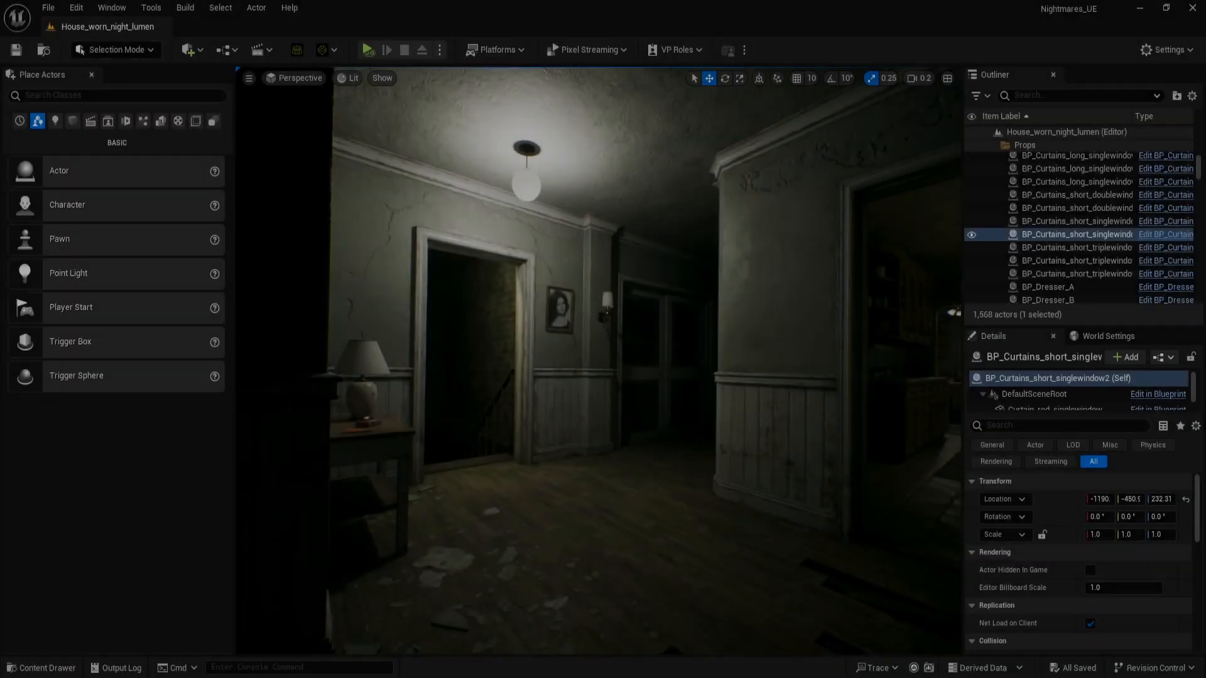
Switch to Unreal Engine, explore the House_worn_night_lumen level towards the basement stairs and inspect the imported nightmare_02 skeletal mesh
key("w")
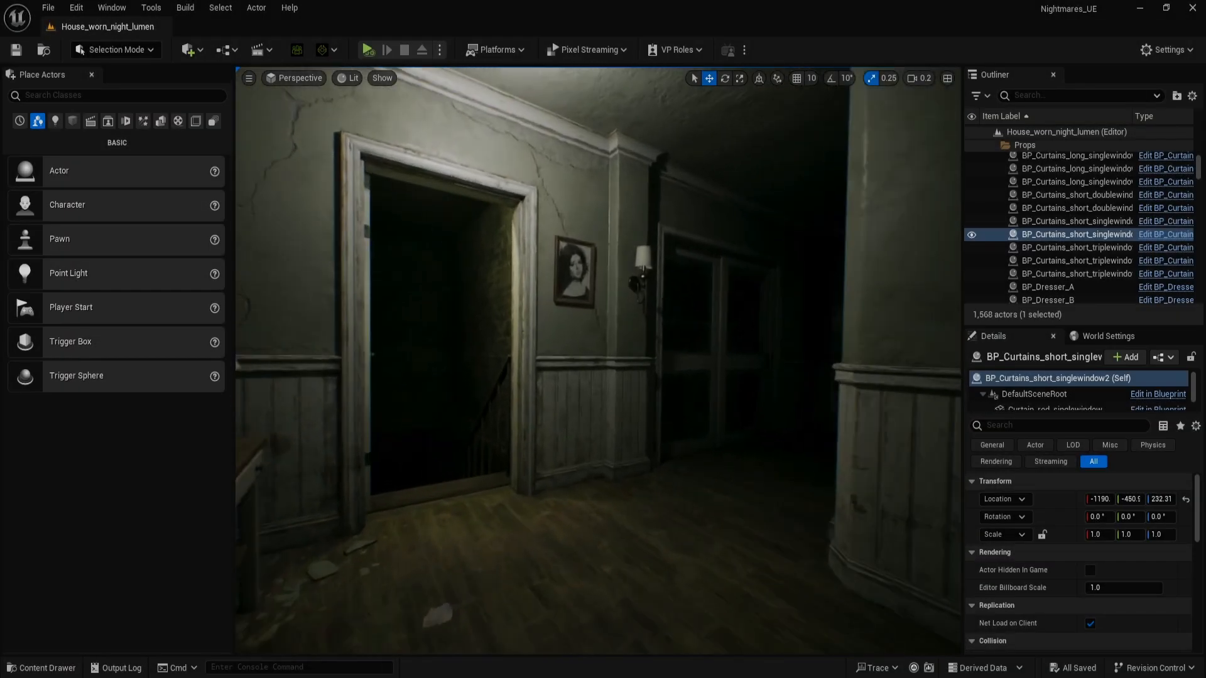
key("w")
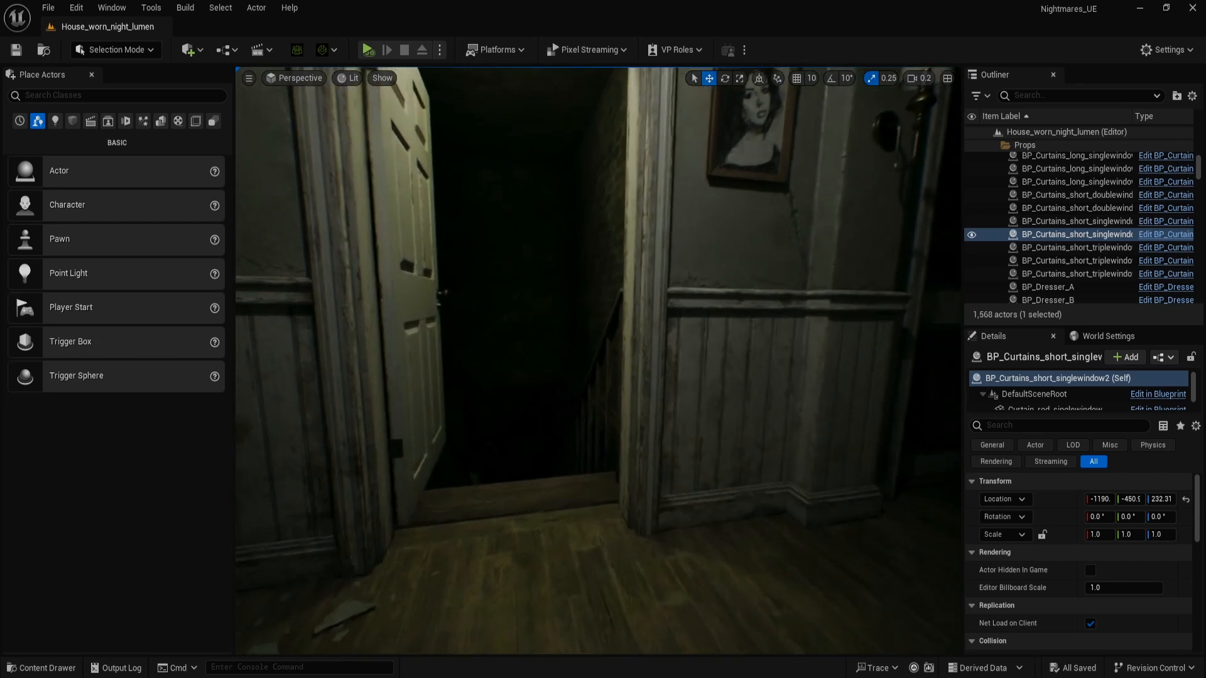
key("w")
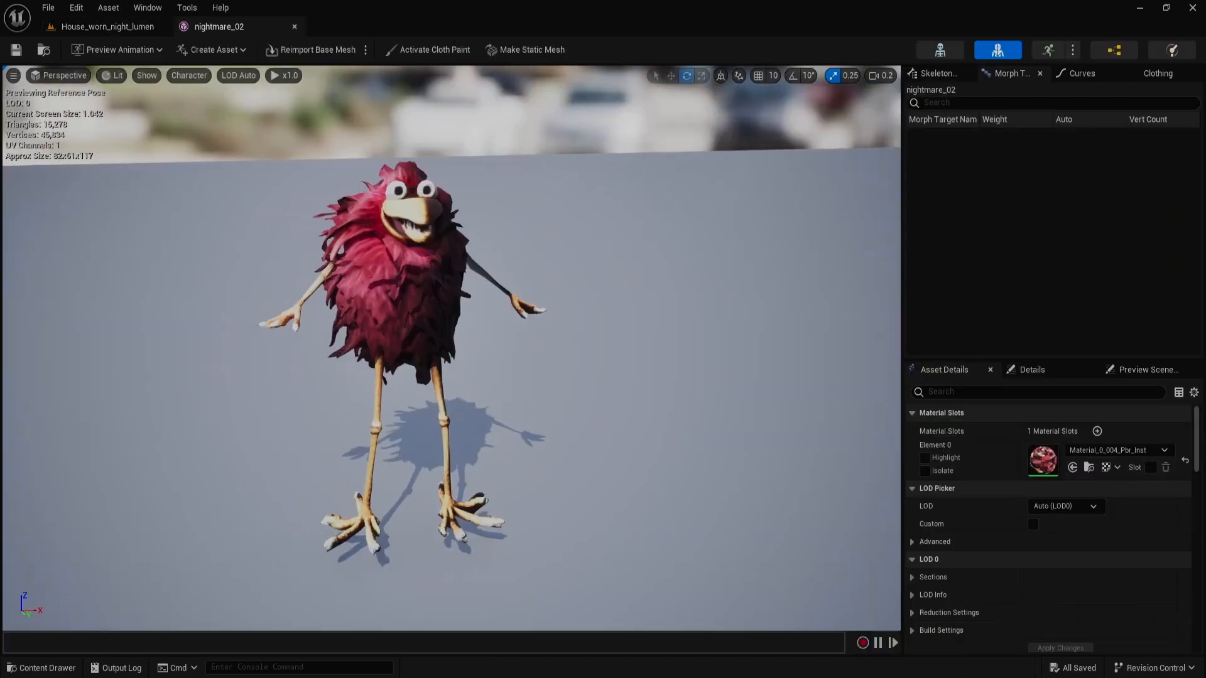
left_click_drag(452, 349, 345, 373)
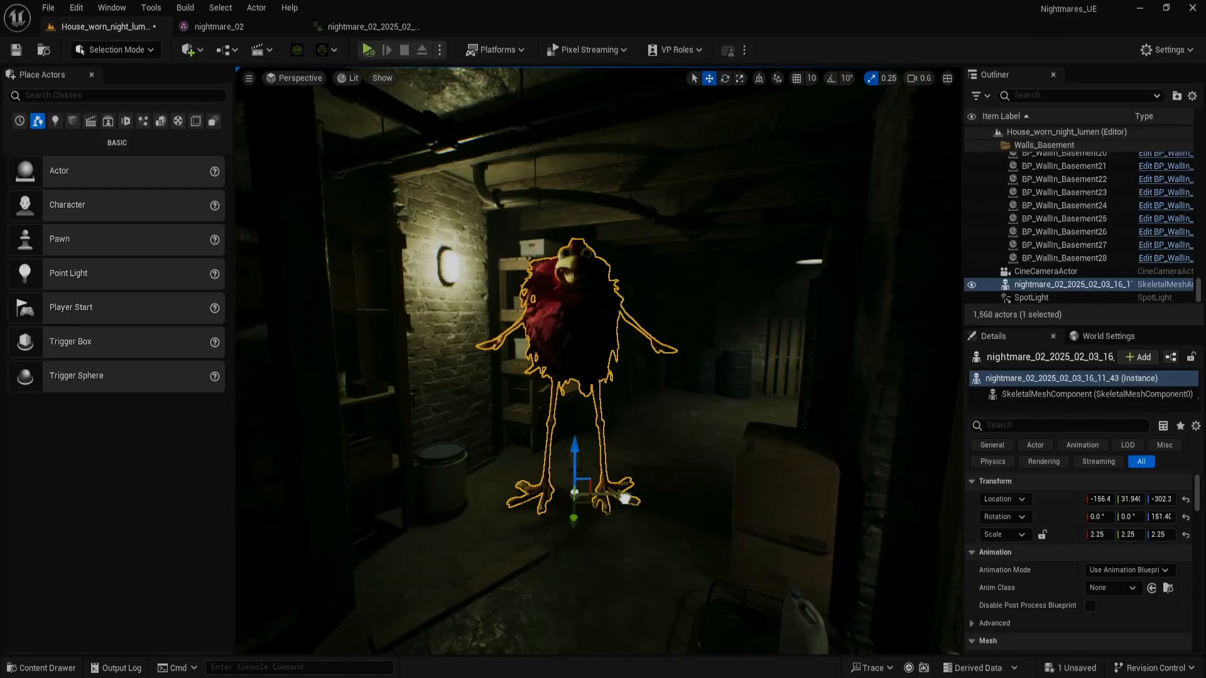
Place the animated nightmare_02 character in the basement of the House_worn_night_lumen level and rotate it into position
key("e")
left_click_drag(624, 498, 619, 530)
key("s")
Create a level sequence called Demo in the Sequences folder and add the nightmare_02 character actor to it
right_click(504, 573)
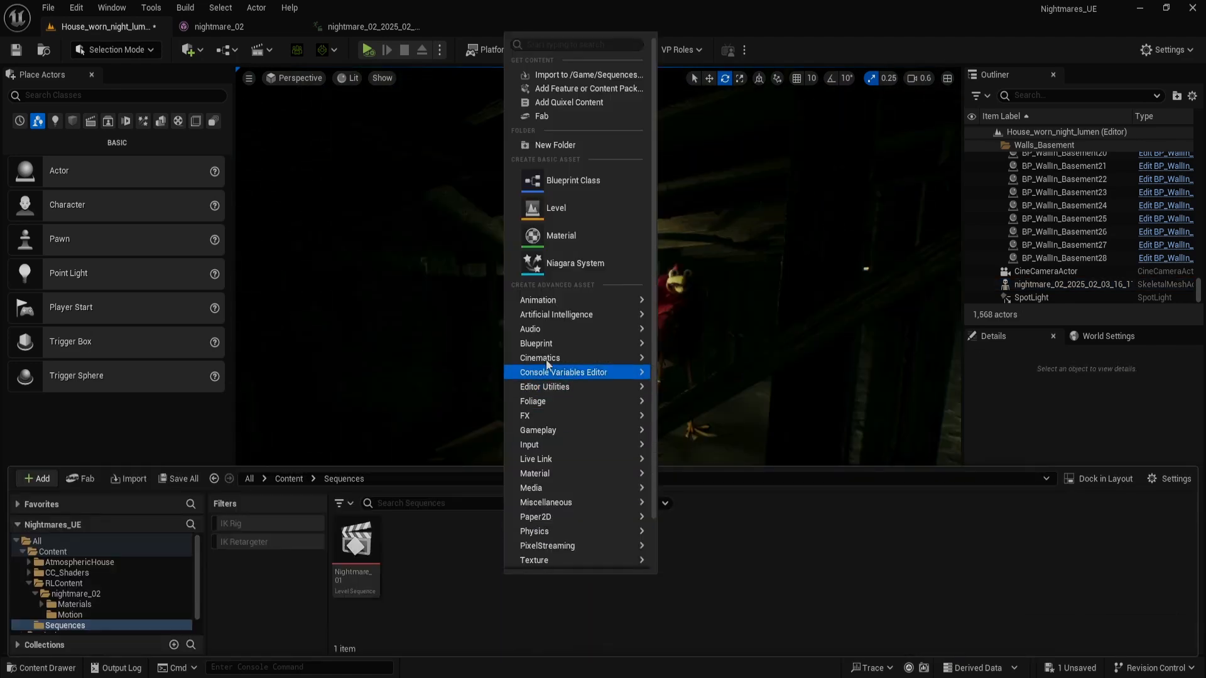
mouse_move(610, 357)
mouse_move(126, 271)
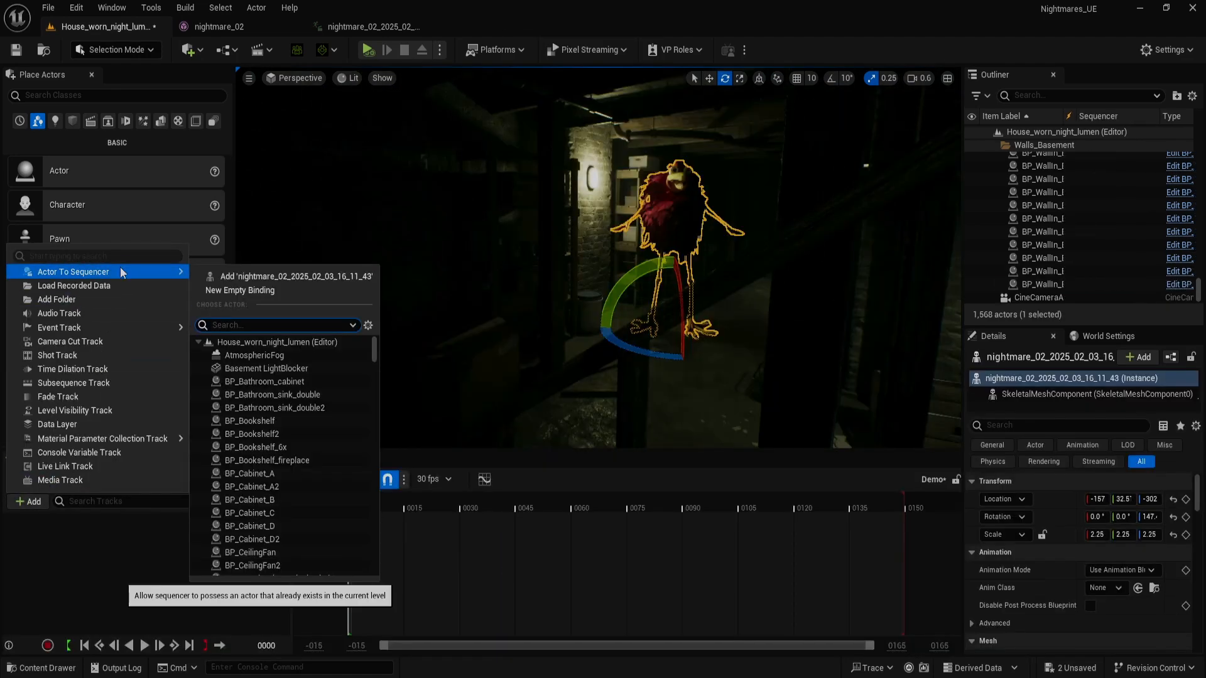
left_click(276, 272)
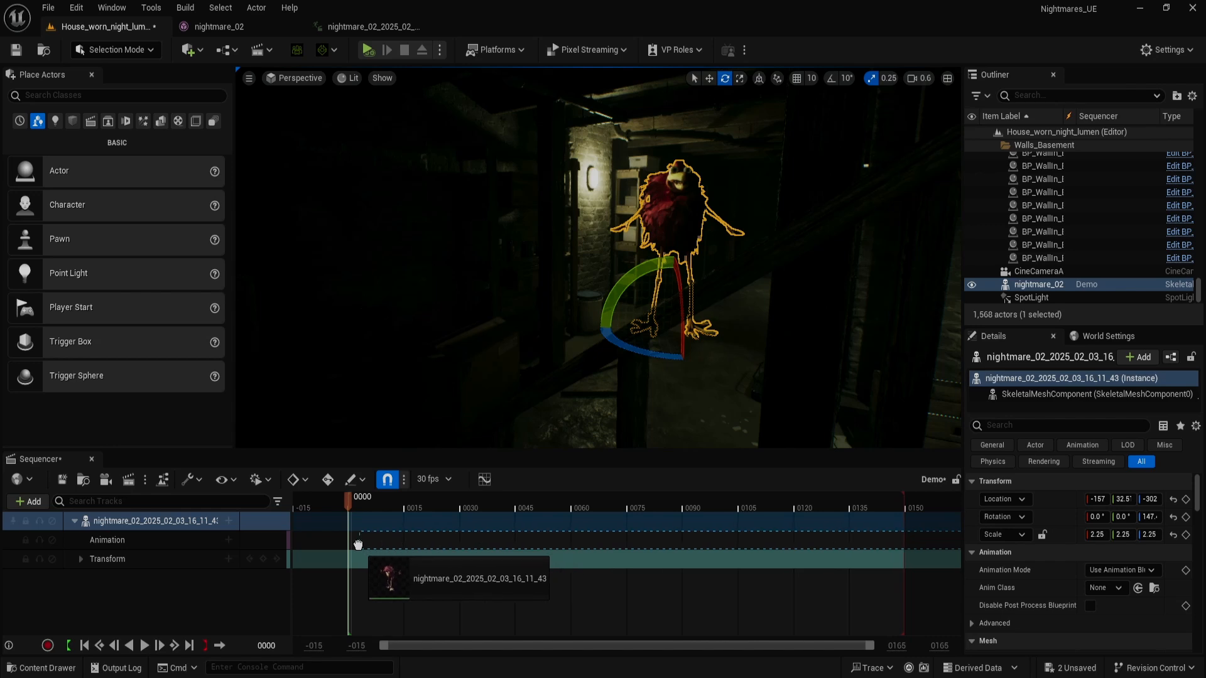
Add the nightmare_02_2025_02_03_16_11_43 animation to the character's track from frame 0 and add the CineCameraActor to the sequence
left_click_drag(358, 545, 361, 545)
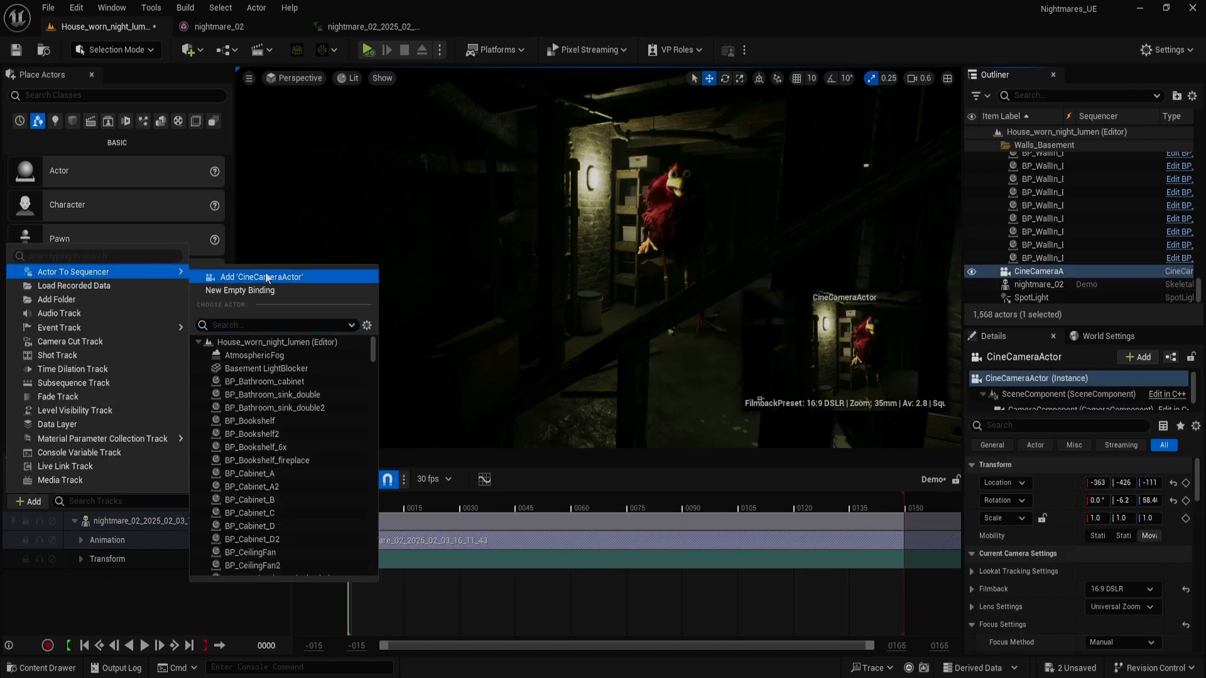
left_click(265, 274)
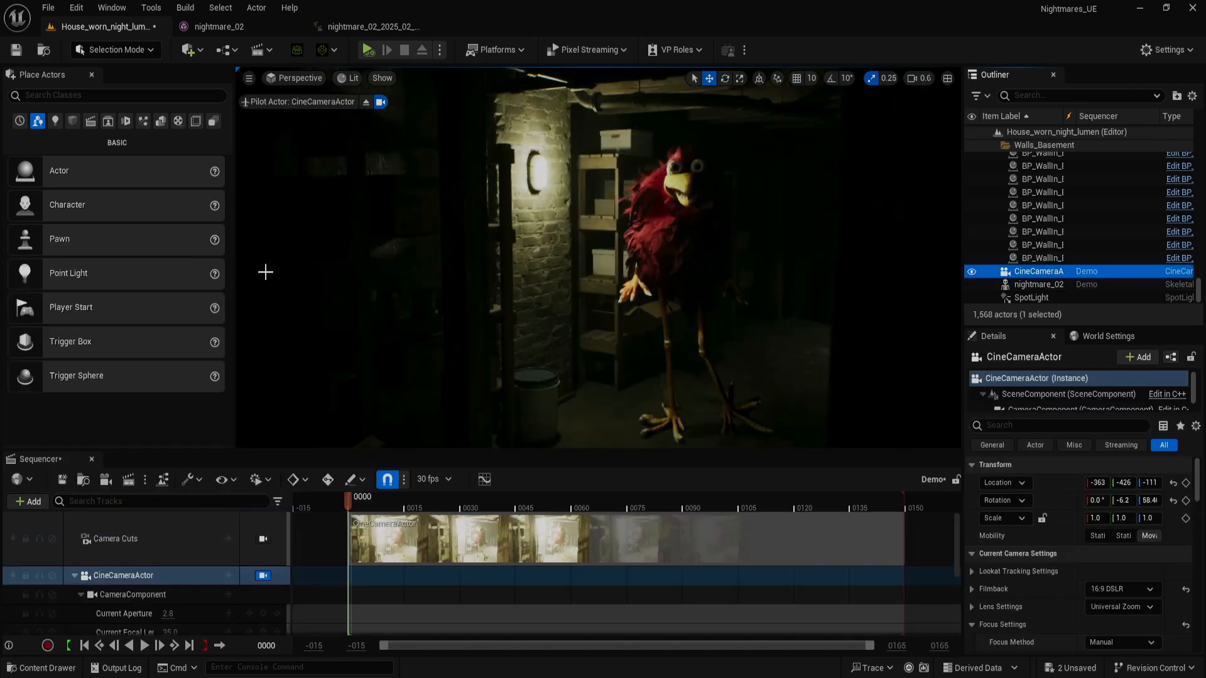